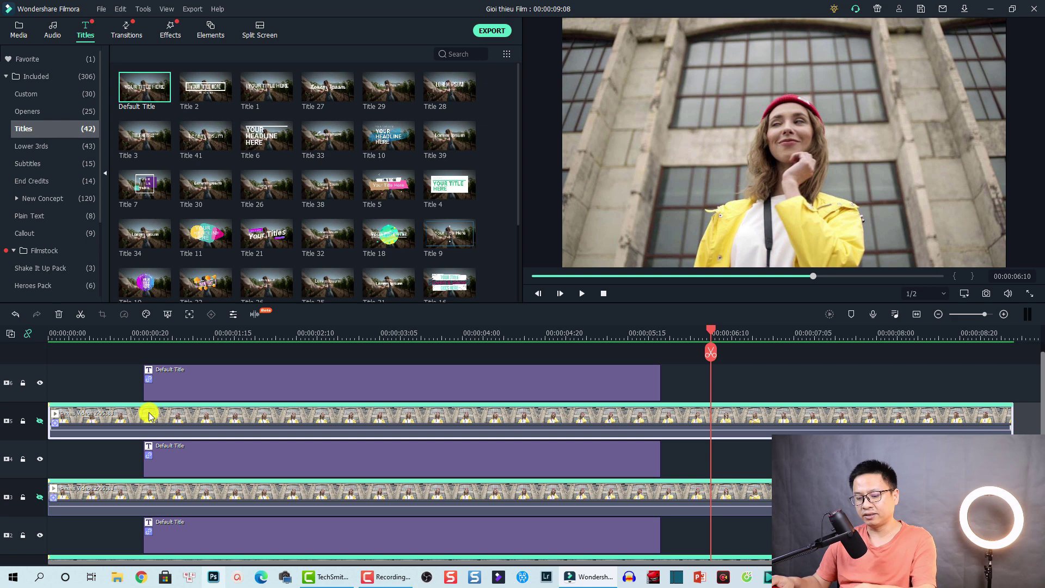
# Select and delete all timeline clips, then return to the 7-item media folder.
pyautogui.hotkey('ctrl', 'a')
pyautogui.scroll(-3, 149, 413)
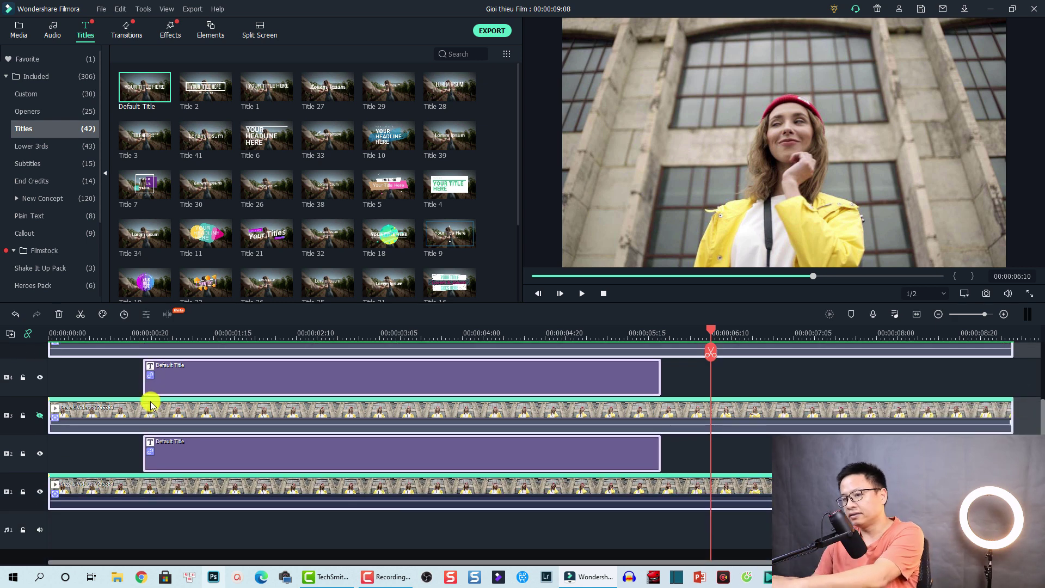
pyautogui.press('Delete')
pyautogui.click(18, 30)
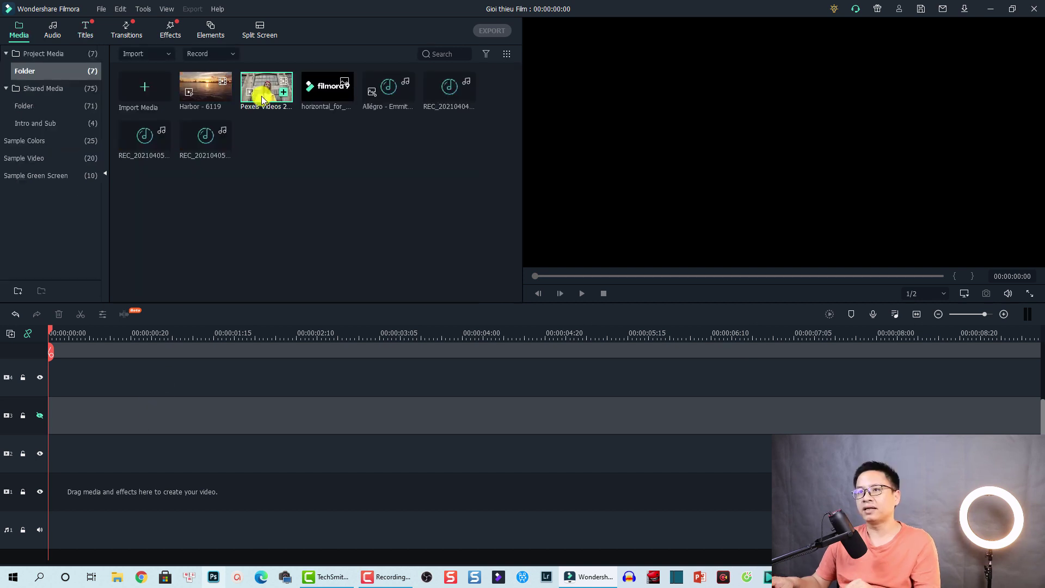
# Drop the Pexels woman-in-yellow-jacket clip on track 1, keeping 1920 x 1080 25fps.
pyautogui.moveTo(262, 97); pyautogui.dragTo(46, 517)
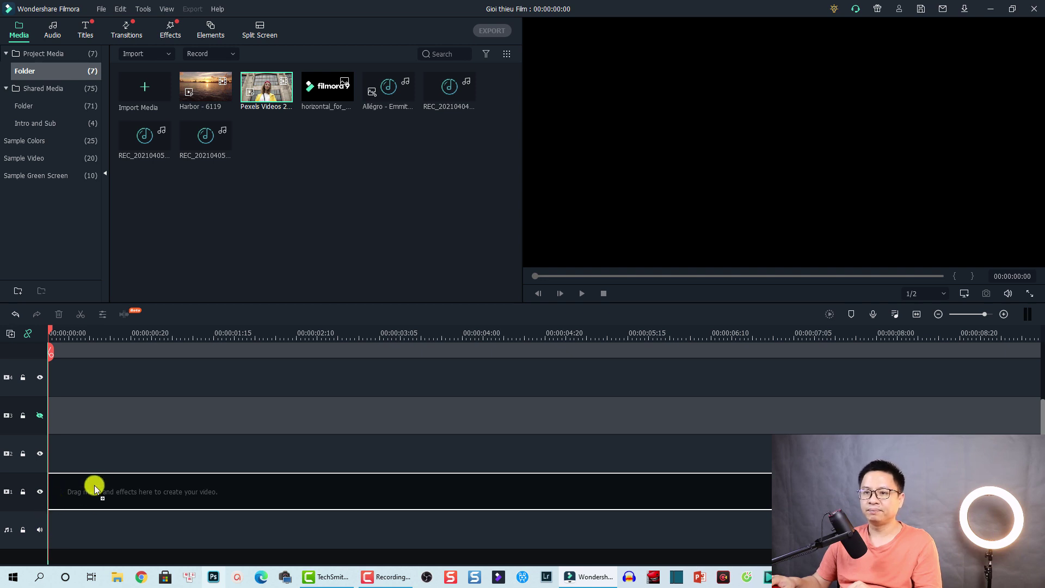
pyautogui.moveTo(78, 495); pyautogui.dragTo(80, 493)
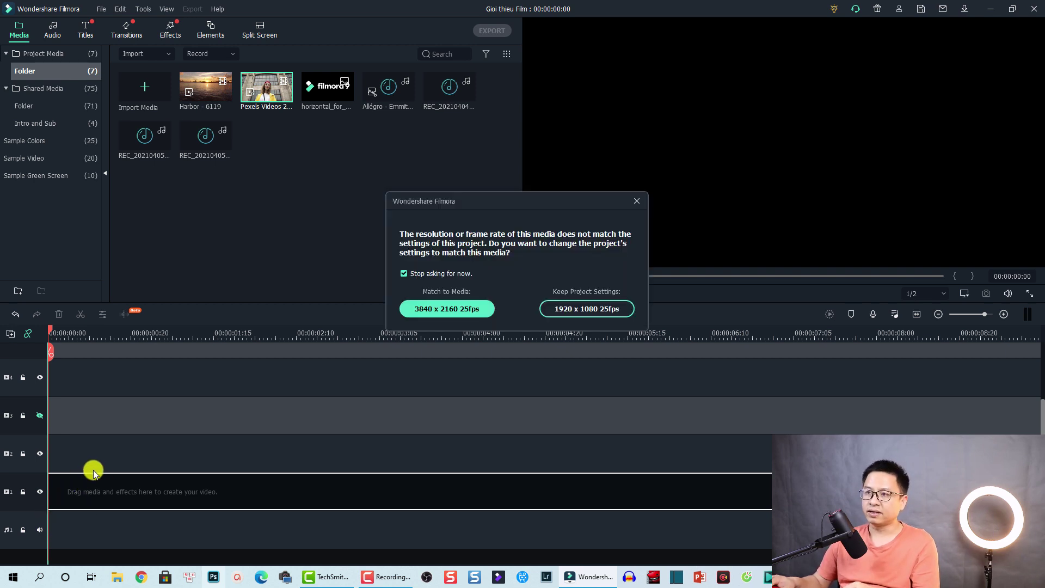
pyautogui.click(601, 308)
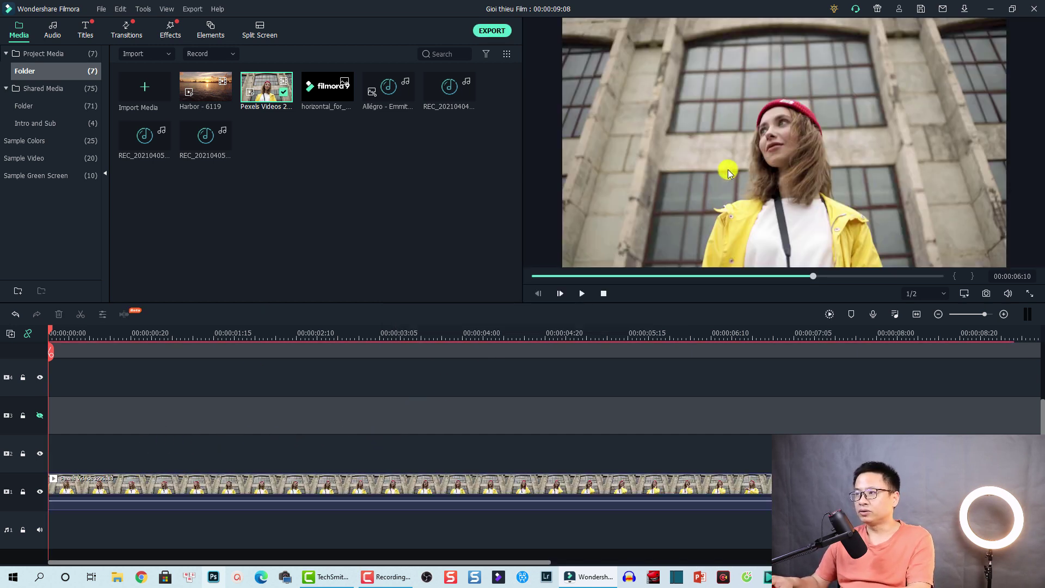
pyautogui.click(79, 482)
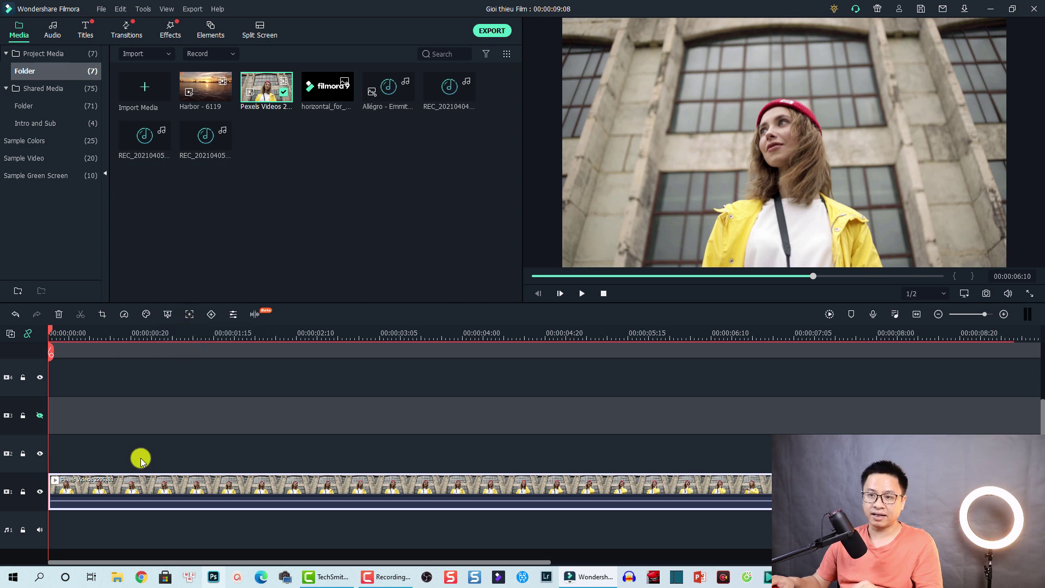
# Fit the tracking box tightly around the woman's face and run motion tracking.
pyautogui.click(188, 315)
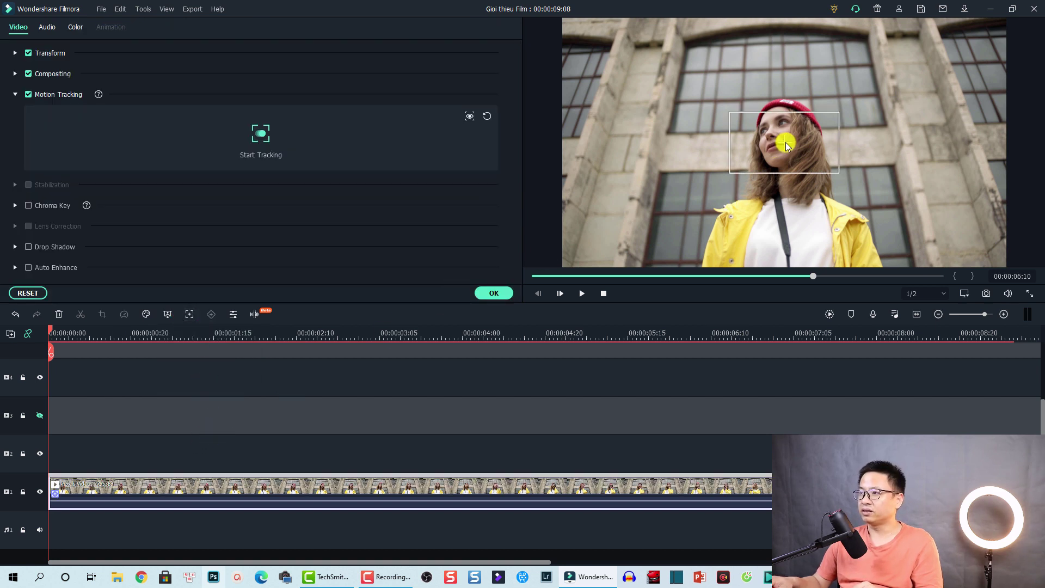
pyautogui.click(782, 142)
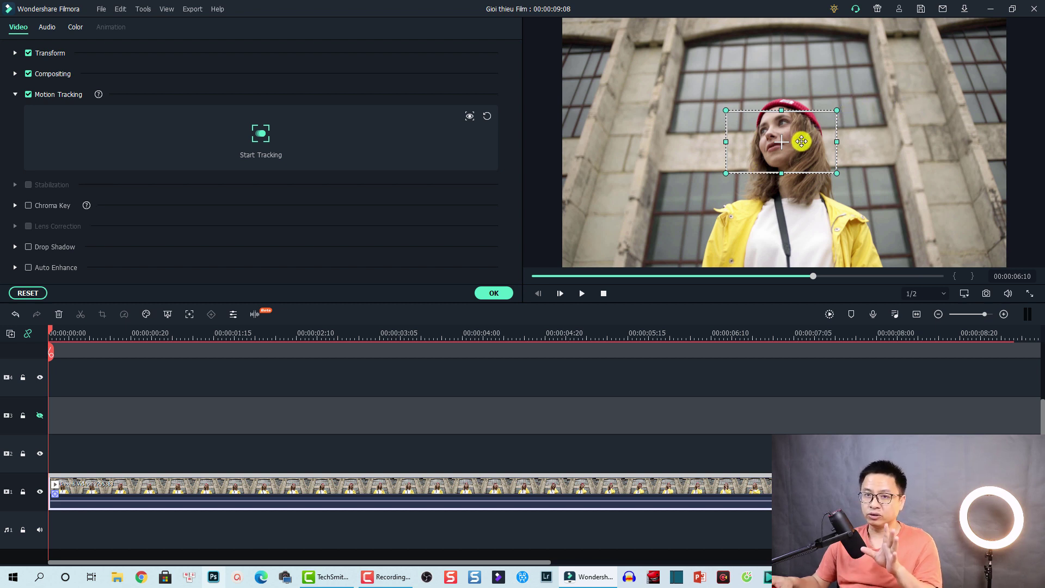
pyautogui.moveTo(838, 141); pyautogui.dragTo(803, 141)
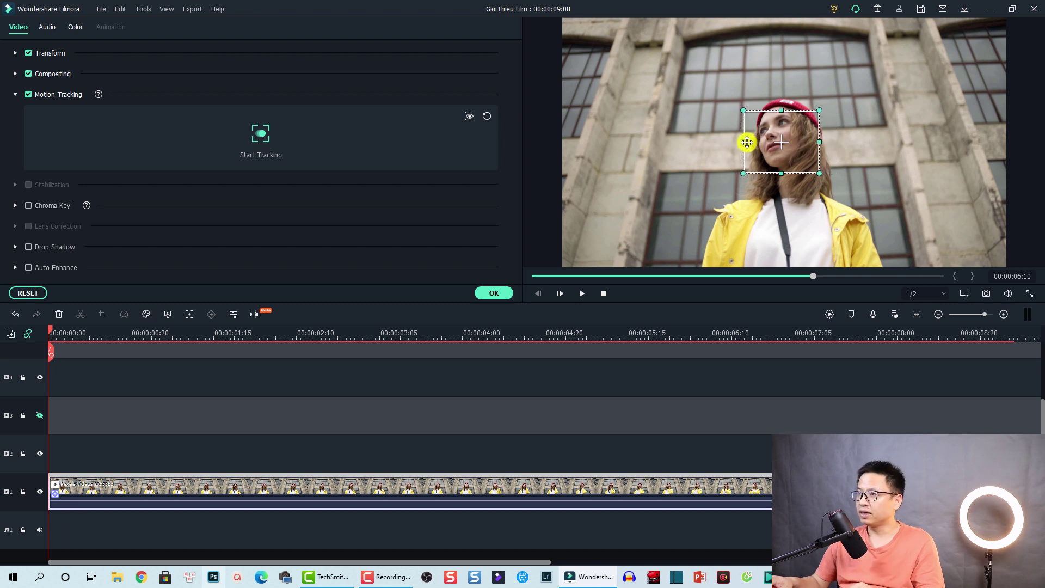
pyautogui.moveTo(753, 143); pyautogui.dragTo(759, 144)
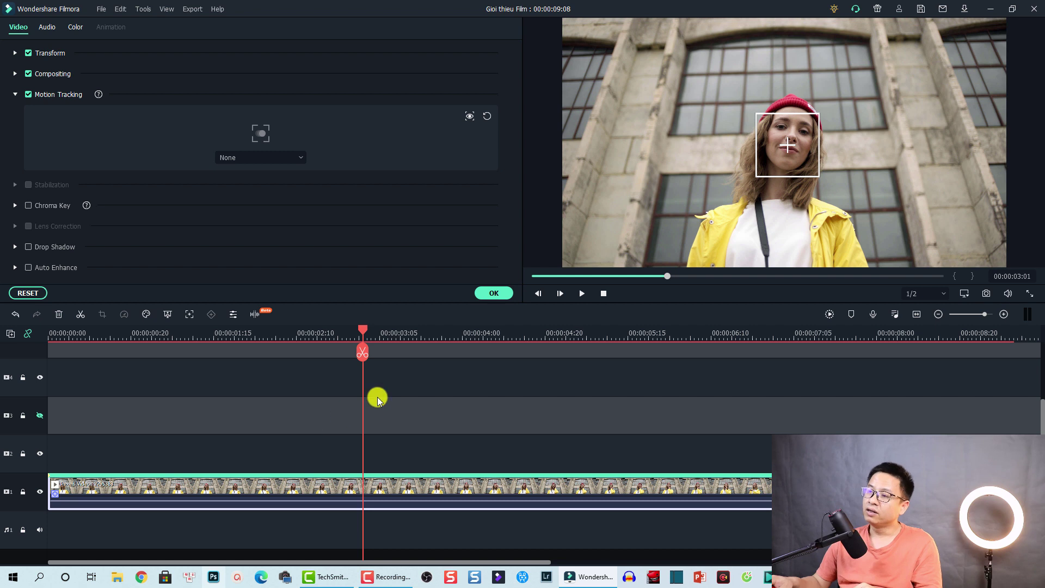
pyautogui.click(495, 293)
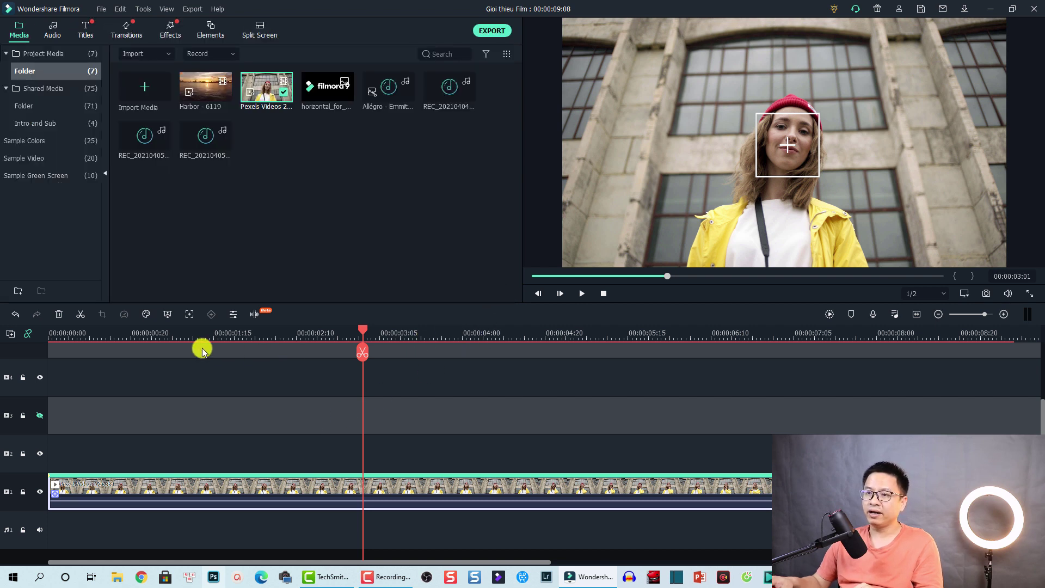
# Place a Default Title on track 2 starting at 00:00:00:22.
pyautogui.click(143, 335)
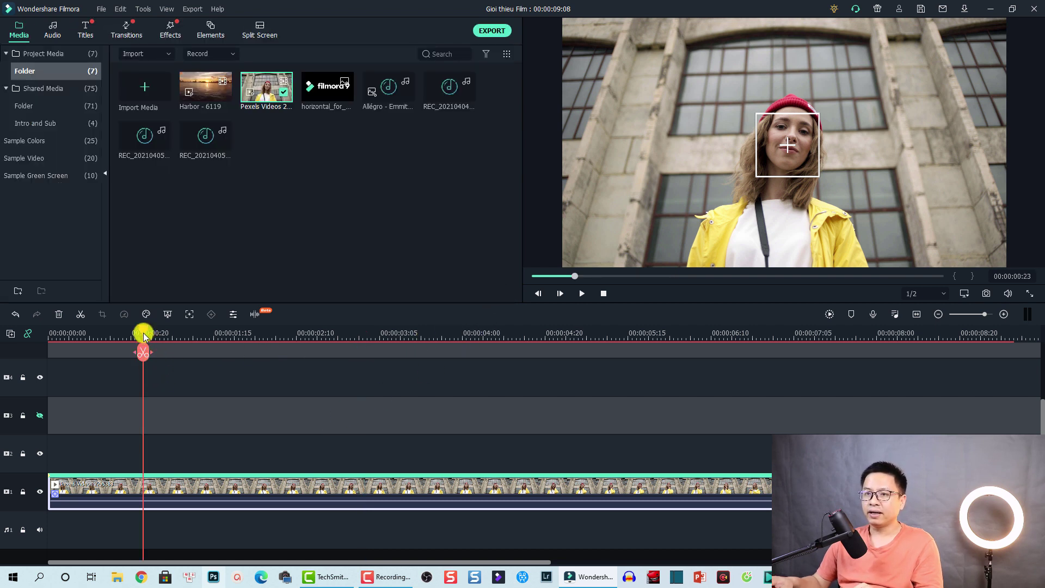
pyautogui.moveTo(143, 336); pyautogui.dragTo(139, 336)
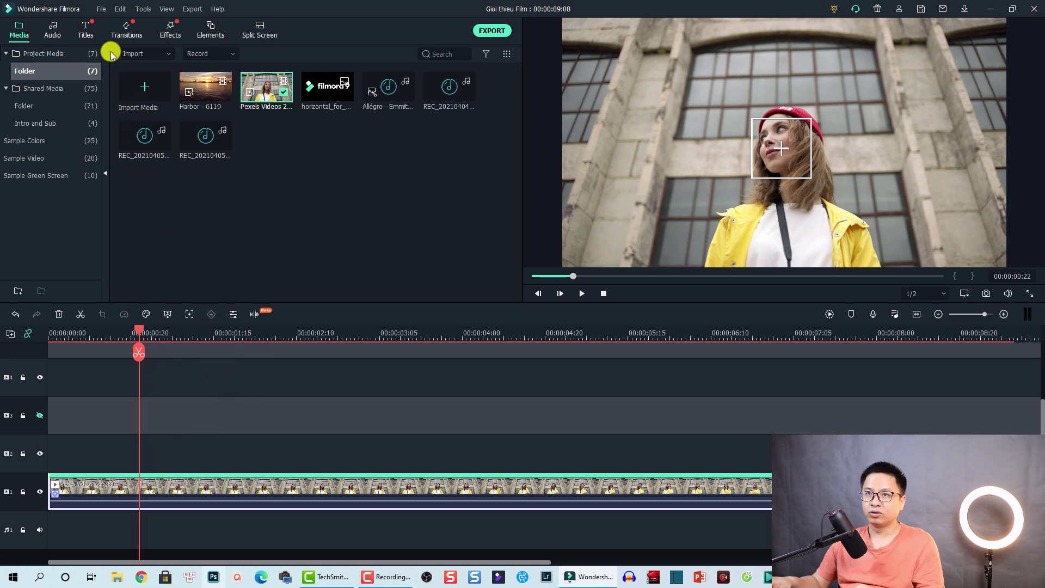
pyautogui.click(87, 31)
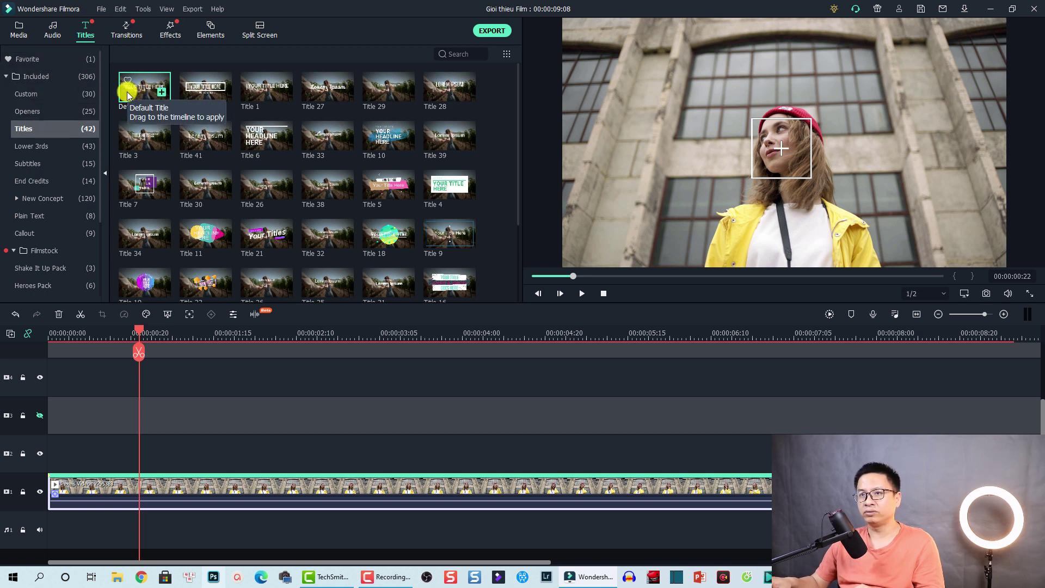
pyautogui.moveTo(132, 98); pyautogui.dragTo(144, 456)
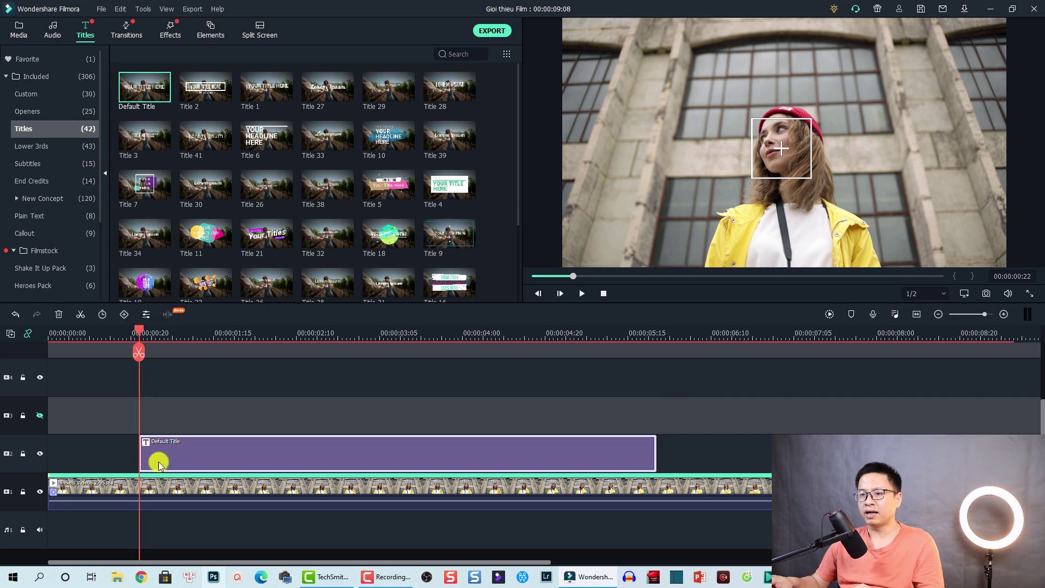
# Retype the title as 'Text 1' and move it above-left of the woman's face.
pyautogui.doubleClick(206, 454)
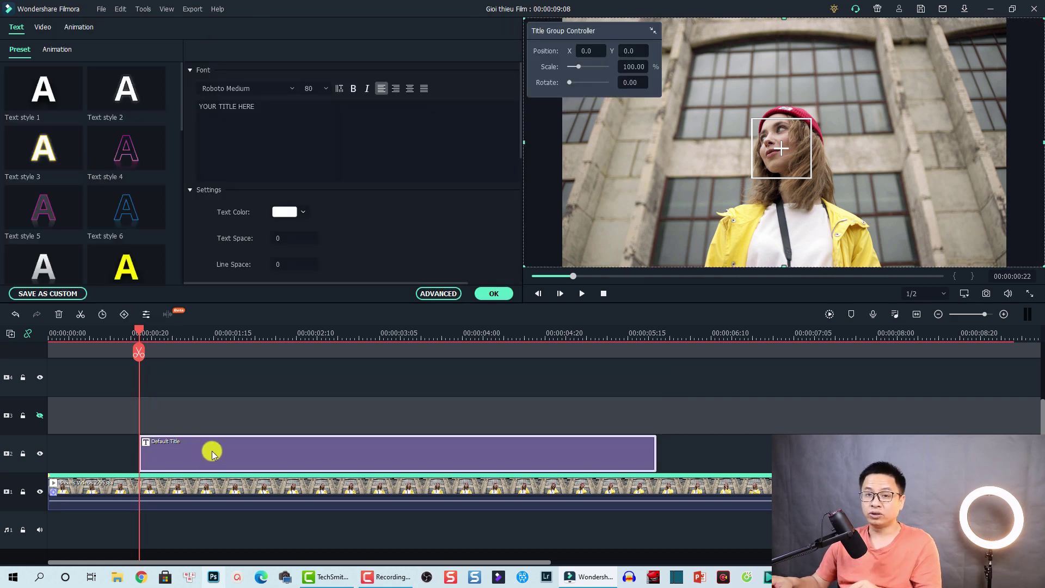
pyautogui.click(330, 131)
pyautogui.hotkey('ctrl', 'a')
pyautogui.write('Text')
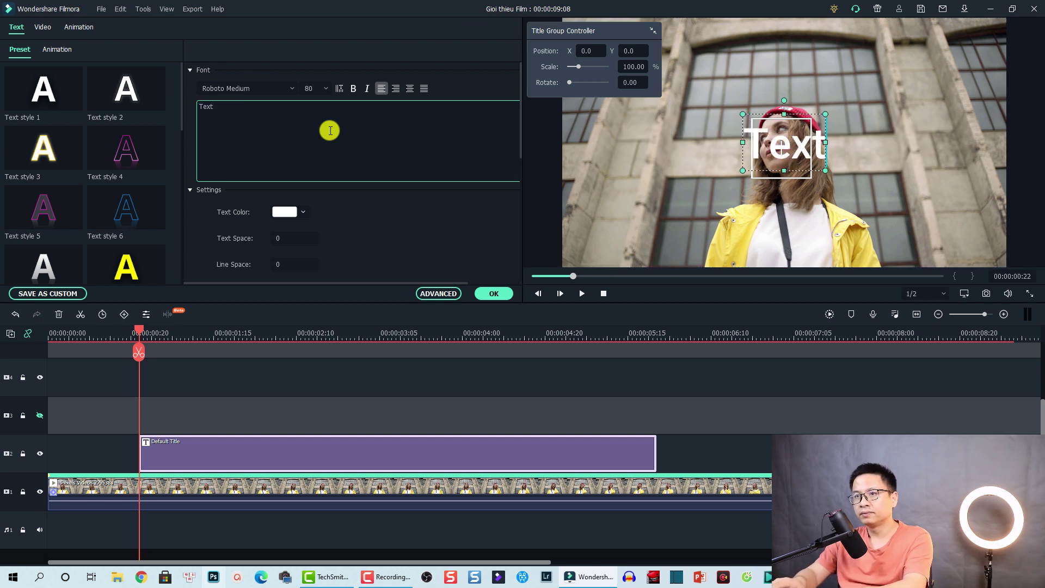
pyautogui.write(' 1')
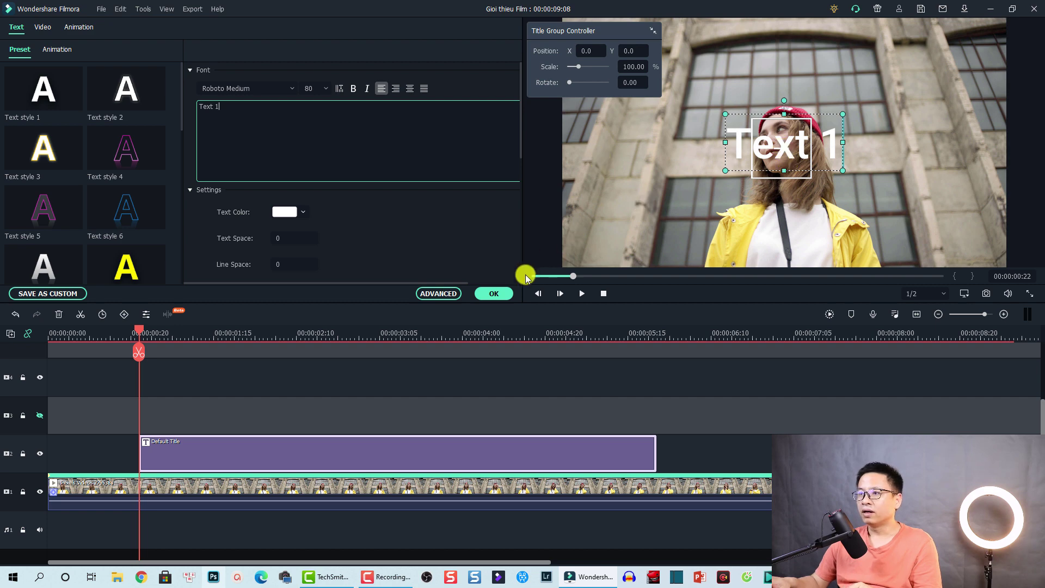
pyautogui.click(494, 293)
pyautogui.moveTo(778, 153); pyautogui.dragTo(682, 122)
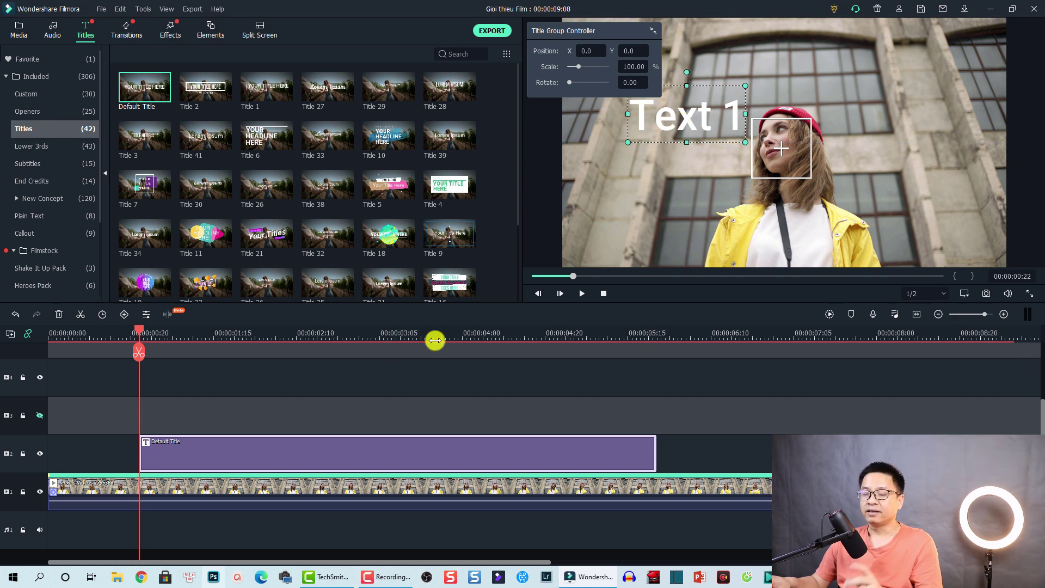
pyautogui.doubleClick(212, 492)
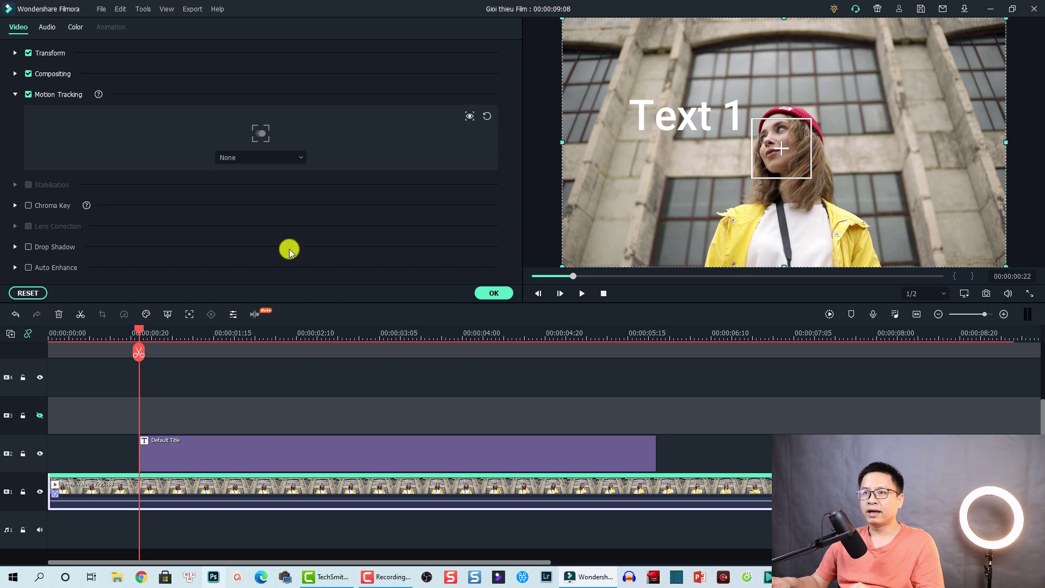
# Link the face tracking to Default Title and play from the start to check Text 1.
pyautogui.click(261, 161)
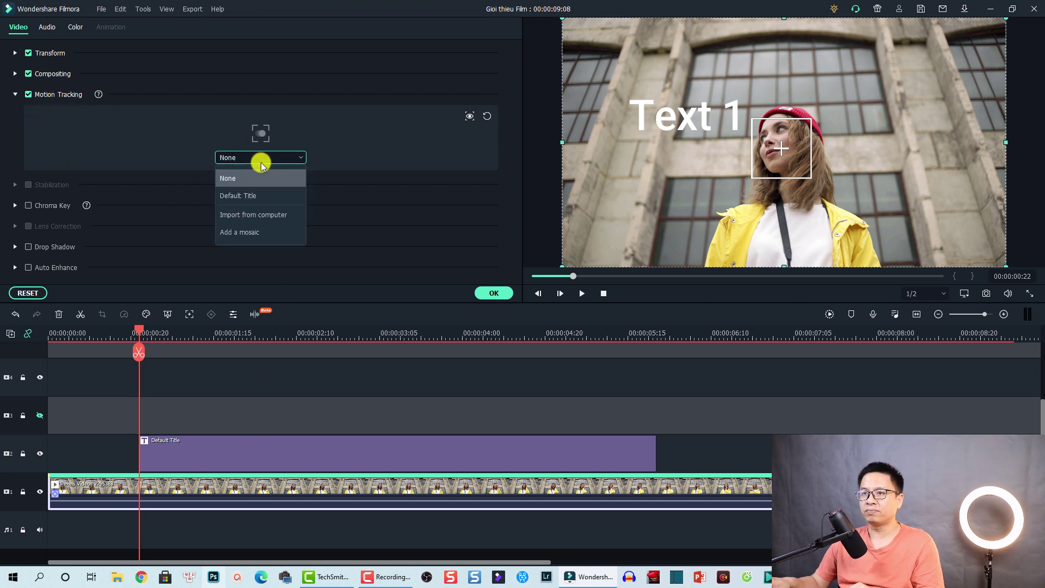
pyautogui.click(246, 197)
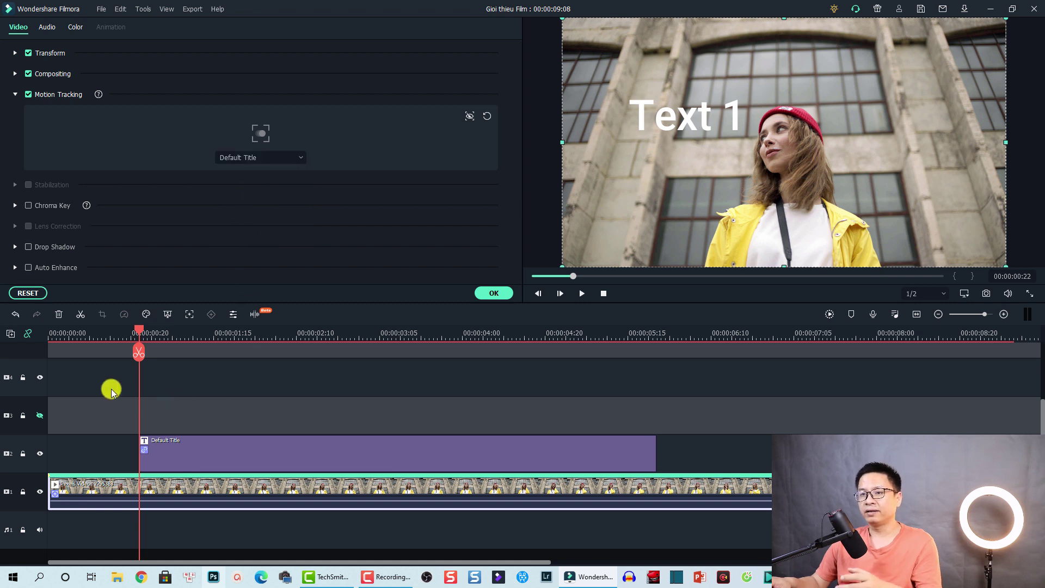
pyautogui.click(54, 337)
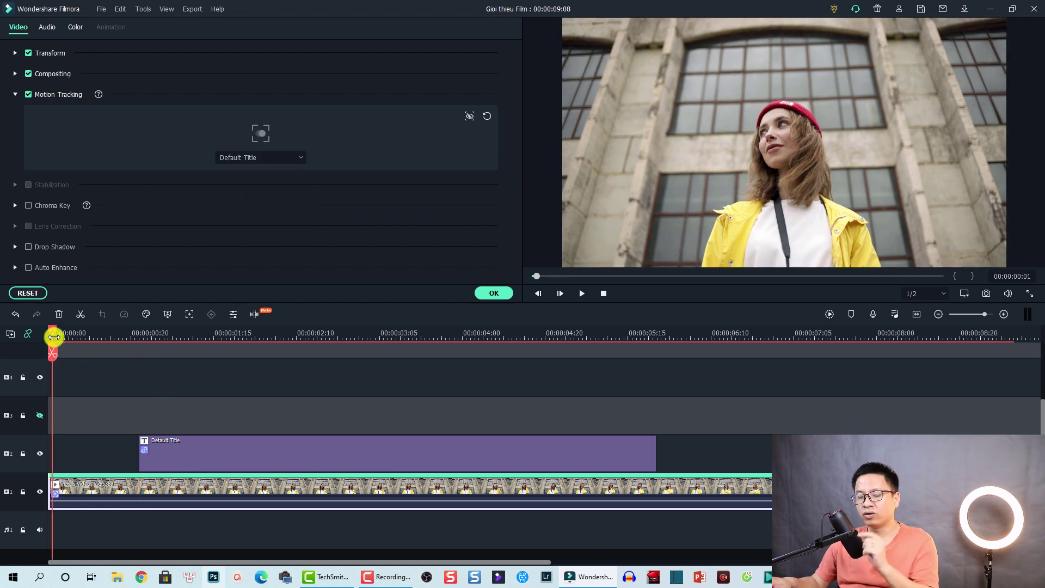
pyautogui.press('space')
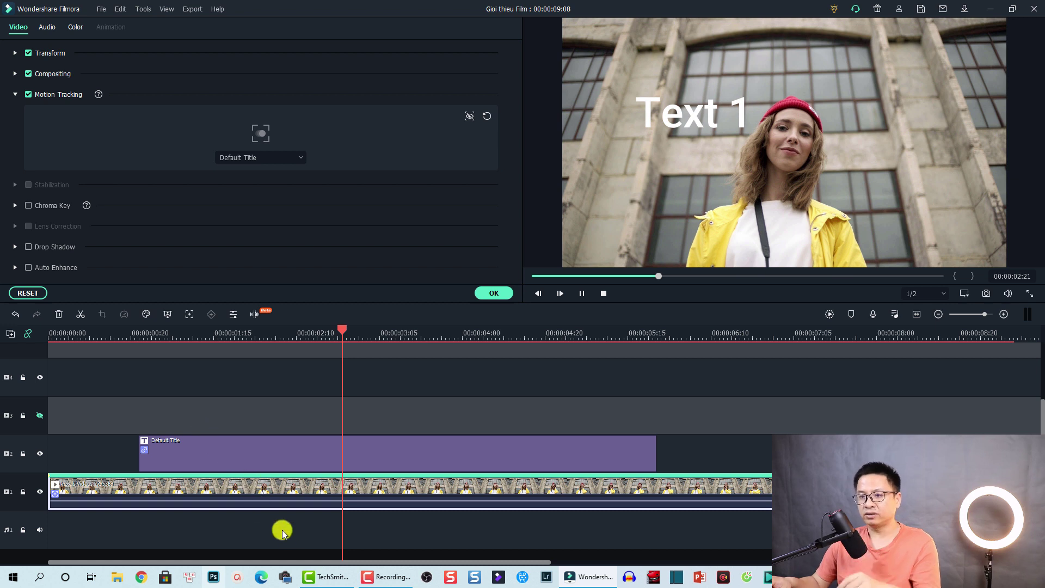
pyautogui.moveTo(295, 534); pyautogui.dragTo(109, 405)
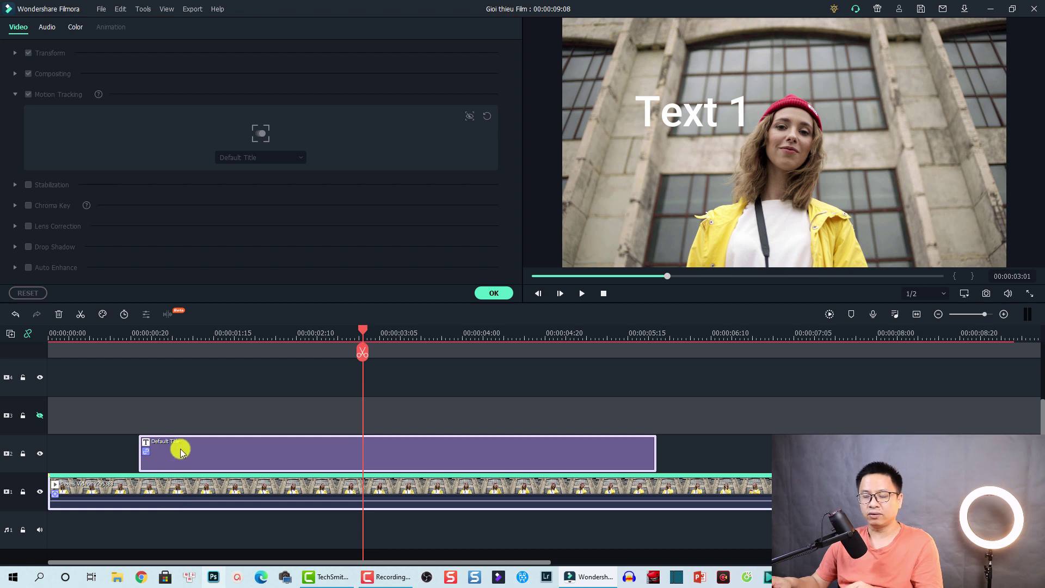
# Copy both clips, lock tracks 1 and 2, and paste the copies at the timeline start.
pyautogui.hotkey('ctrl', 'c')
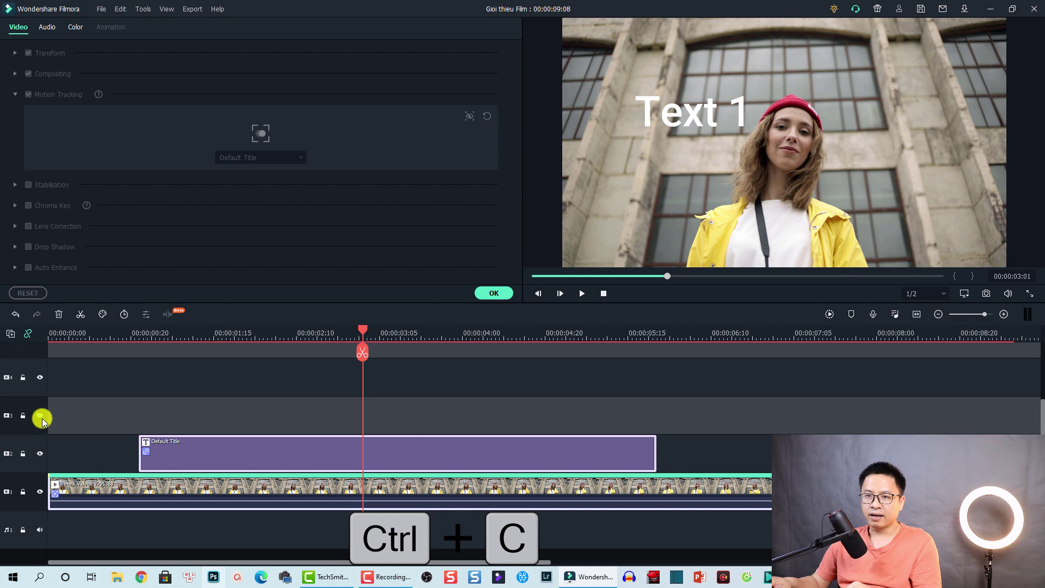
pyautogui.click(23, 454)
pyautogui.click(22, 493)
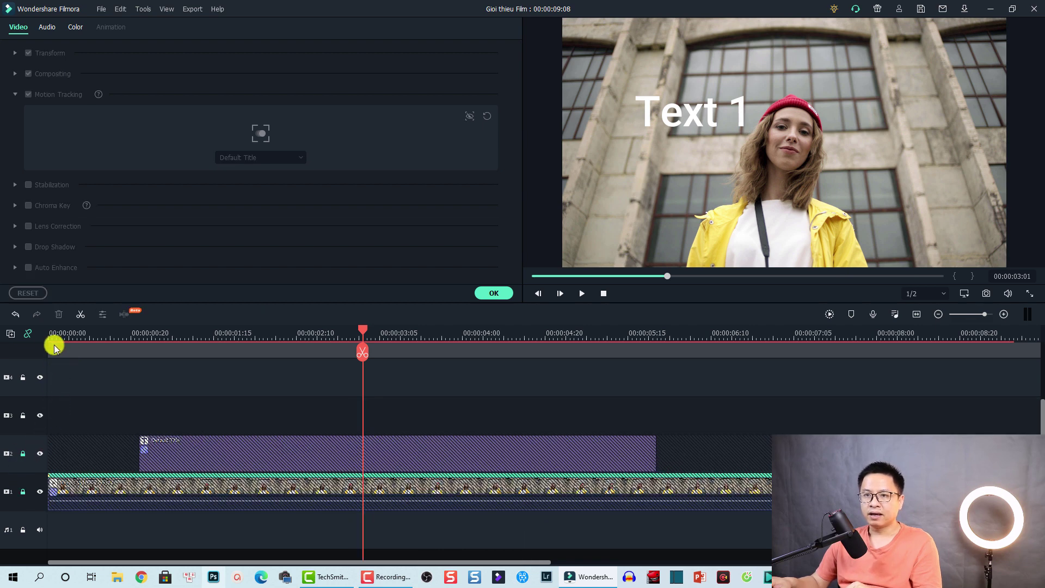
pyautogui.click(48, 333)
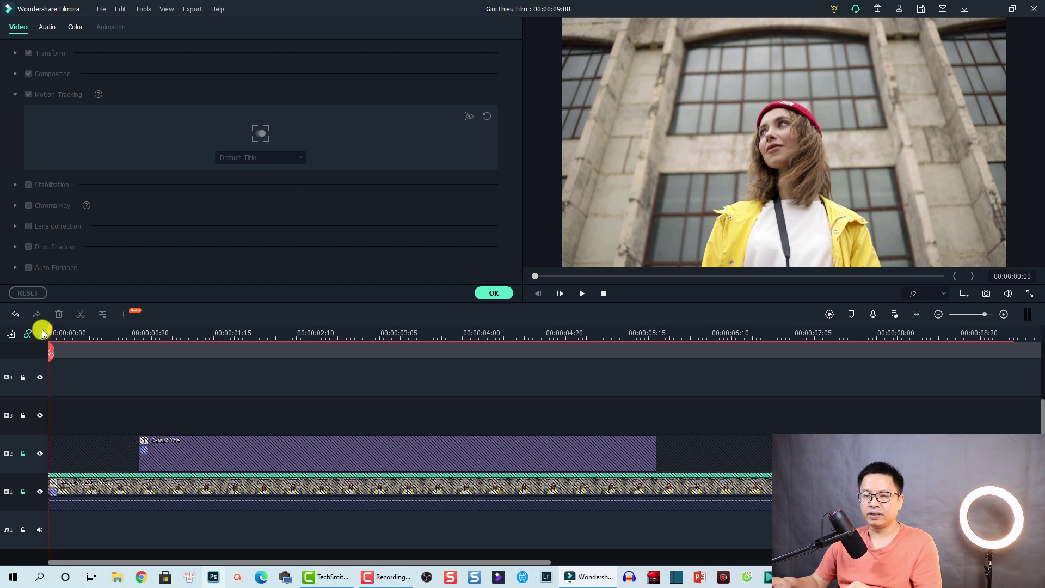
pyautogui.hotkey('ctrl', 'v')
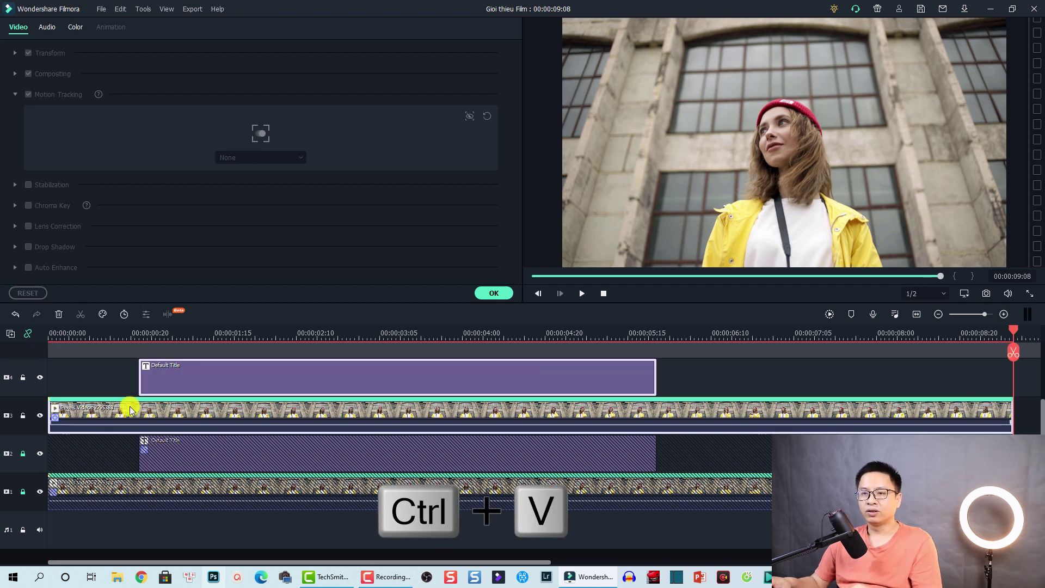
# Select the pasted video and title copies on tracks 3 and 4, playhead near 00:00:01:15.
pyautogui.click(86, 333)
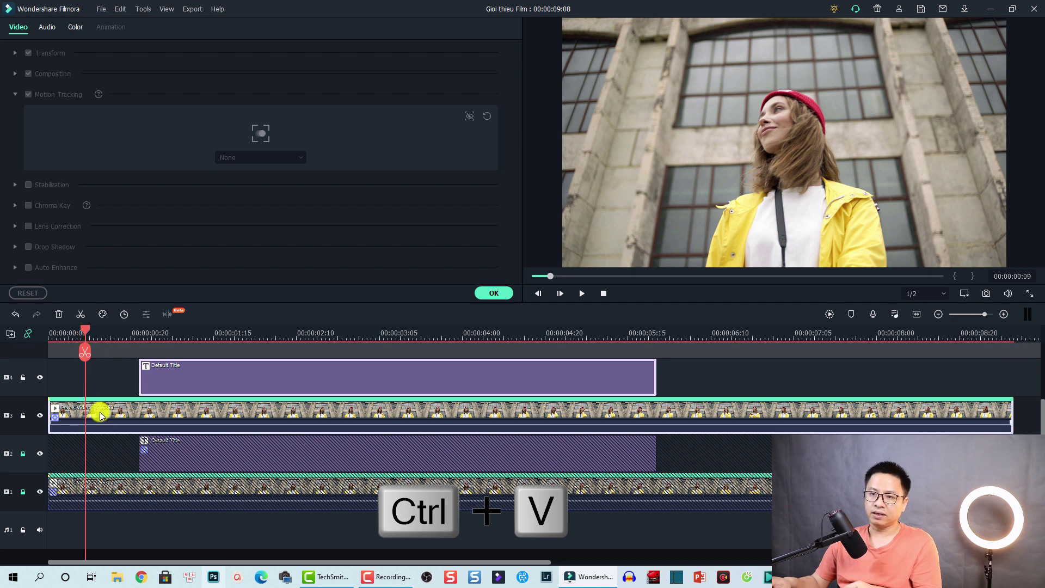
pyautogui.click(185, 407)
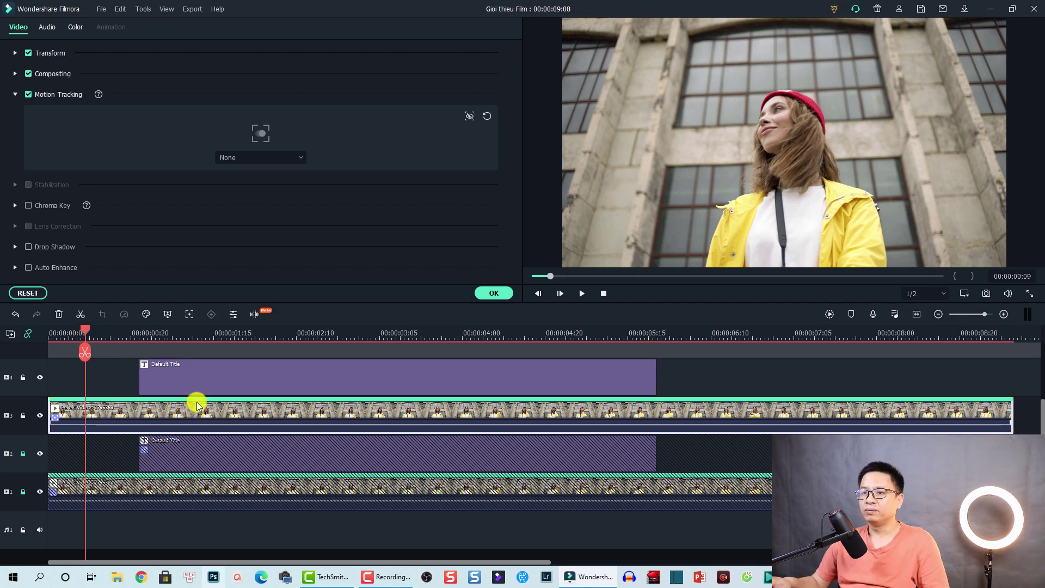
pyautogui.click(228, 375)
pyautogui.click(219, 355)
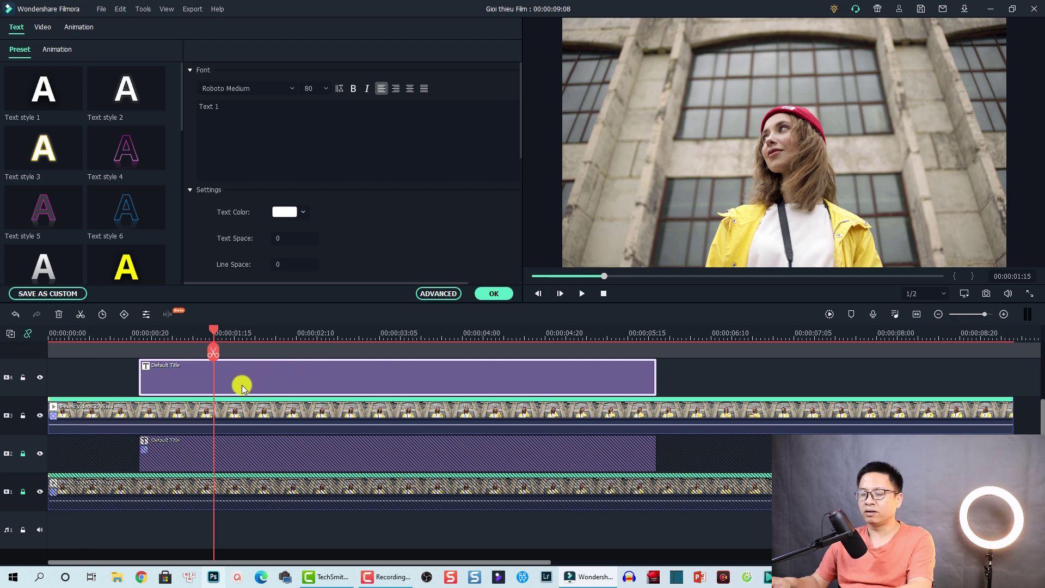
# Change the copied title to 'Text 2' and drag it to the right of her face.
pyautogui.click(231, 111)
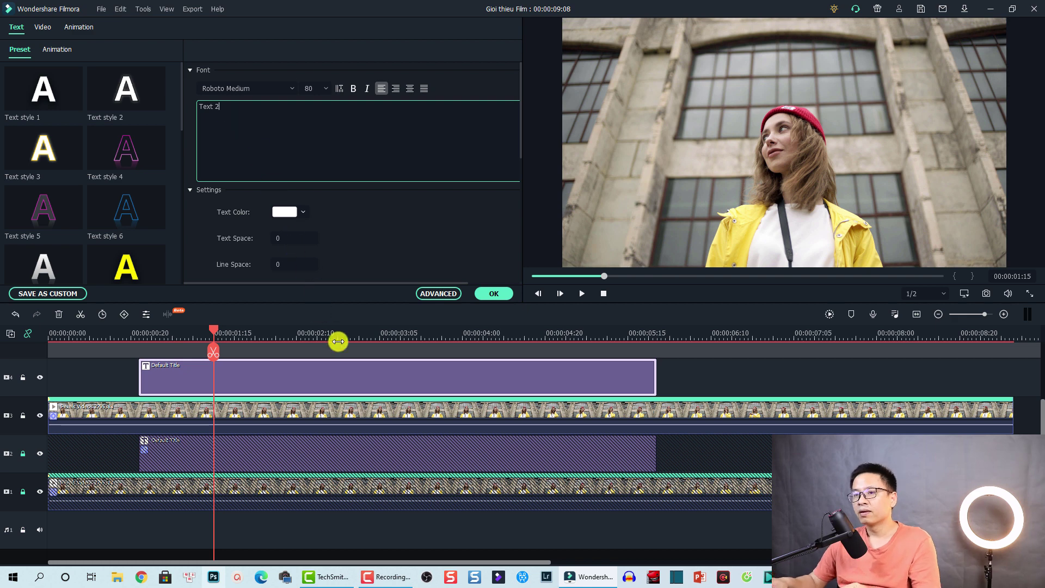
pyautogui.click(496, 294)
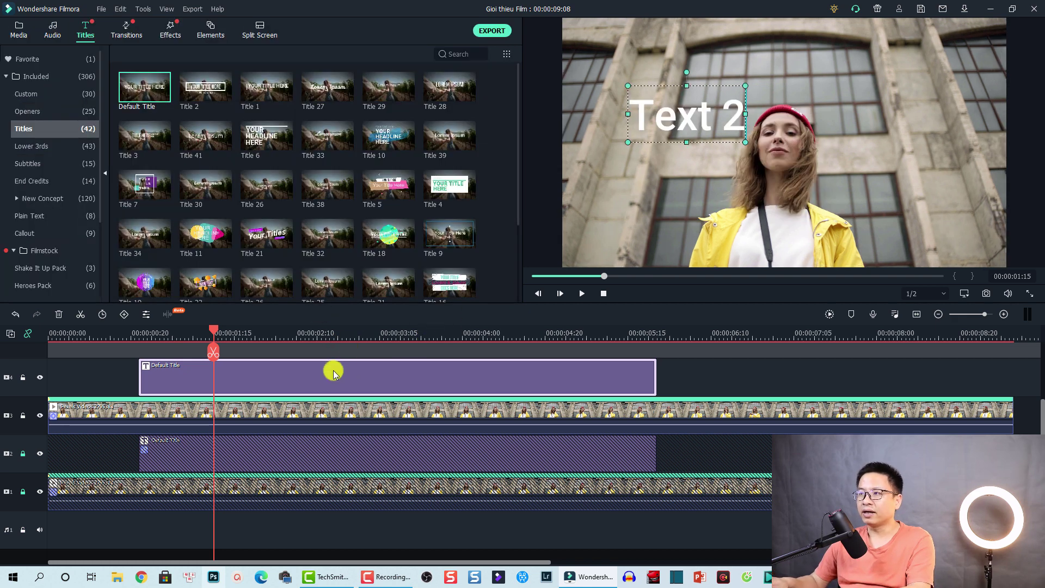
pyautogui.click(679, 123)
pyautogui.moveTo(679, 123); pyautogui.dragTo(903, 151)
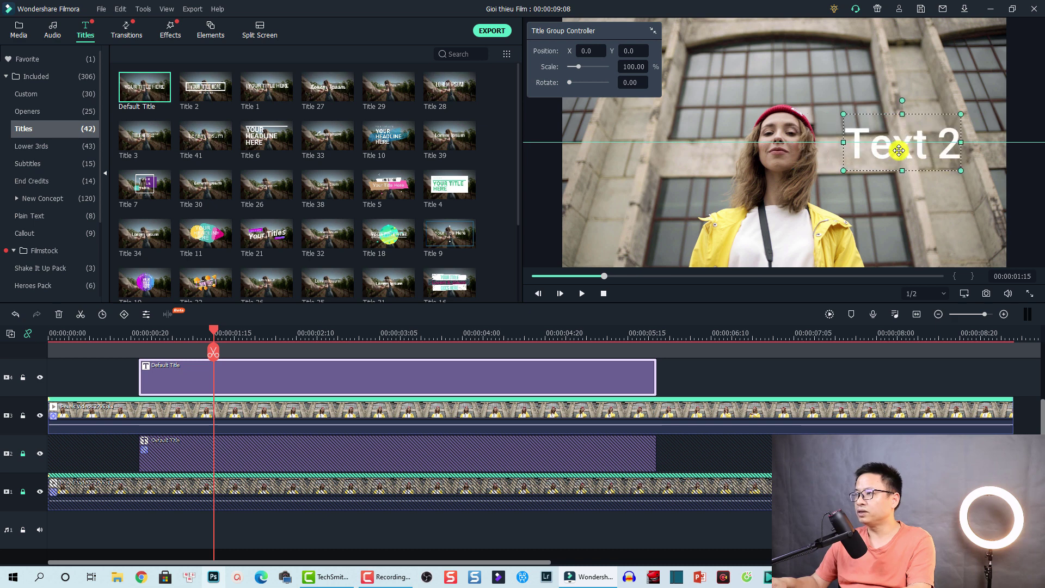
pyautogui.click(180, 417)
# Link the copied video's motion track to Default Title and play from the start to check Text 2.
pyautogui.doubleClick(166, 414)
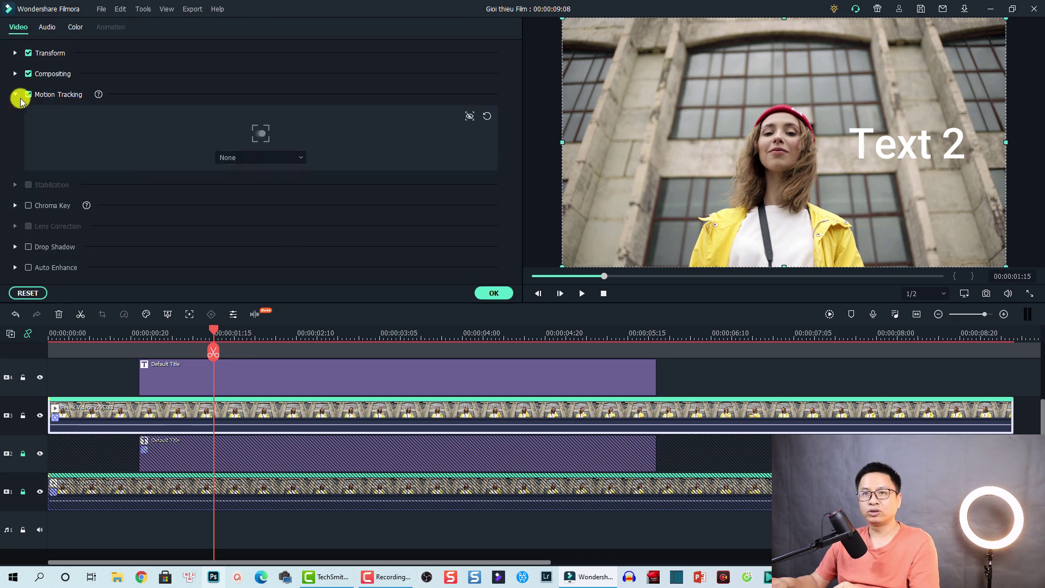
pyautogui.click(251, 158)
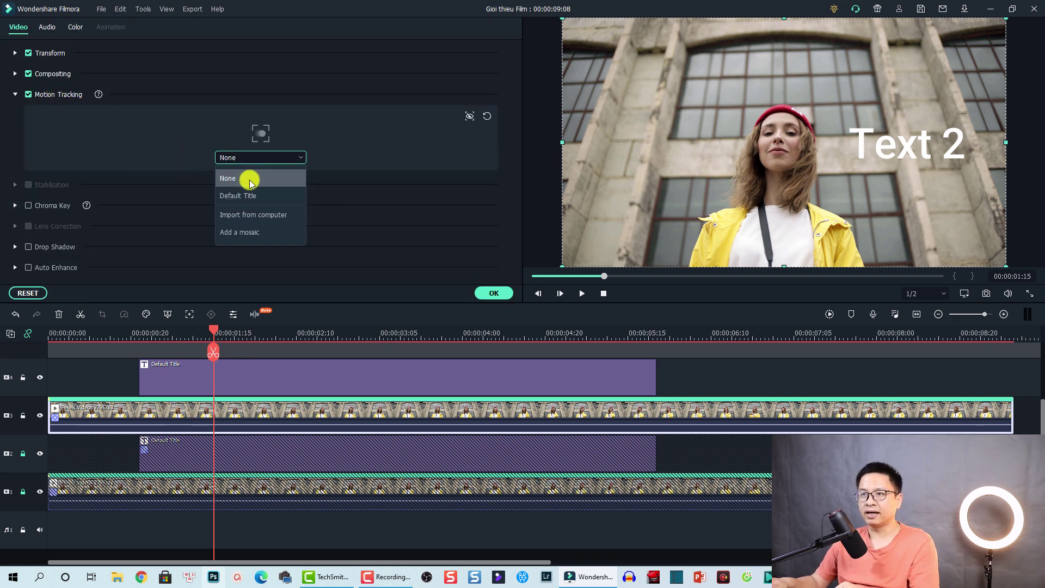
pyautogui.click(245, 196)
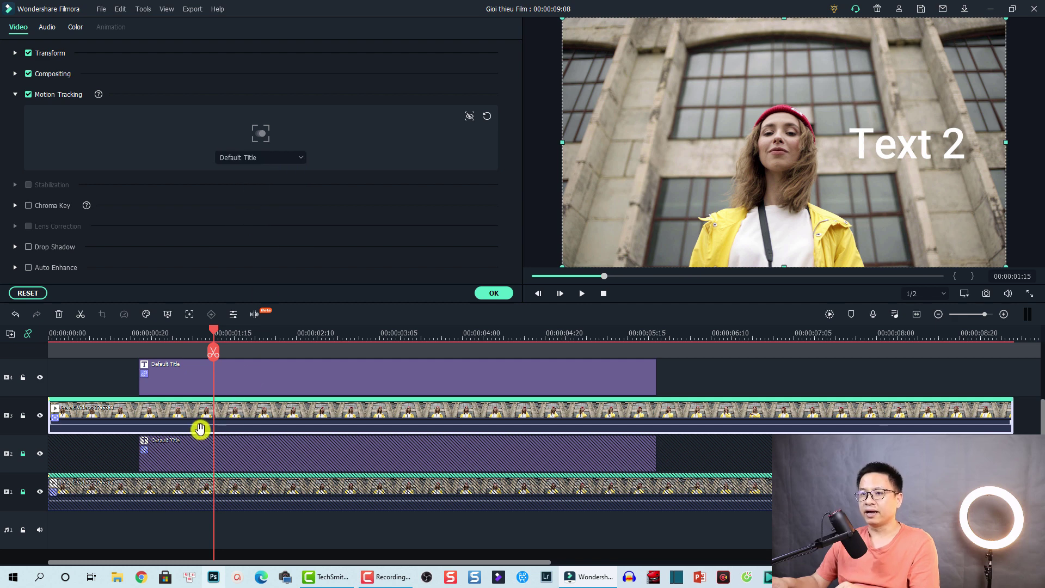
pyautogui.click(53, 337)
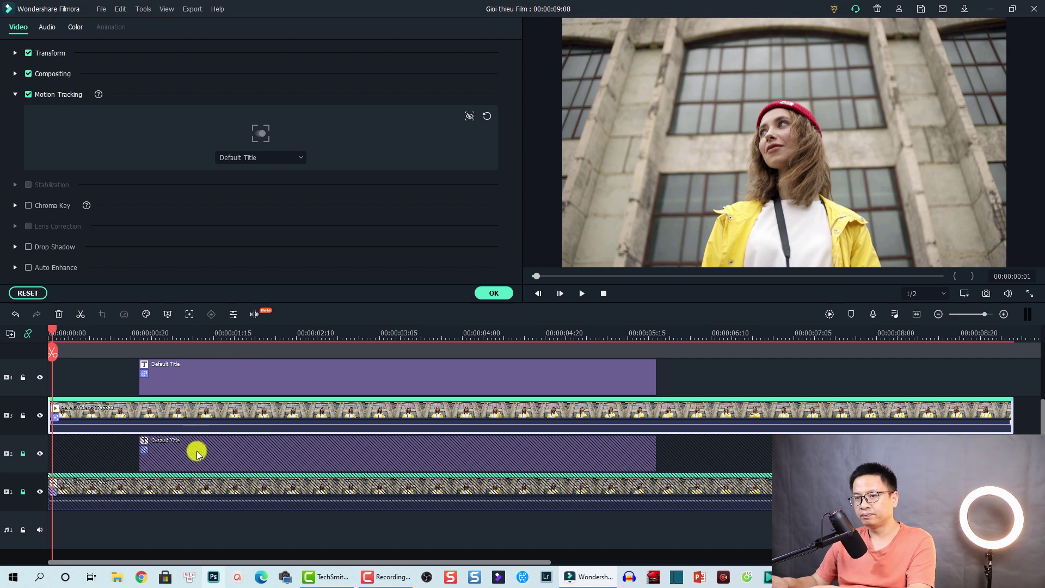
pyautogui.press('space')
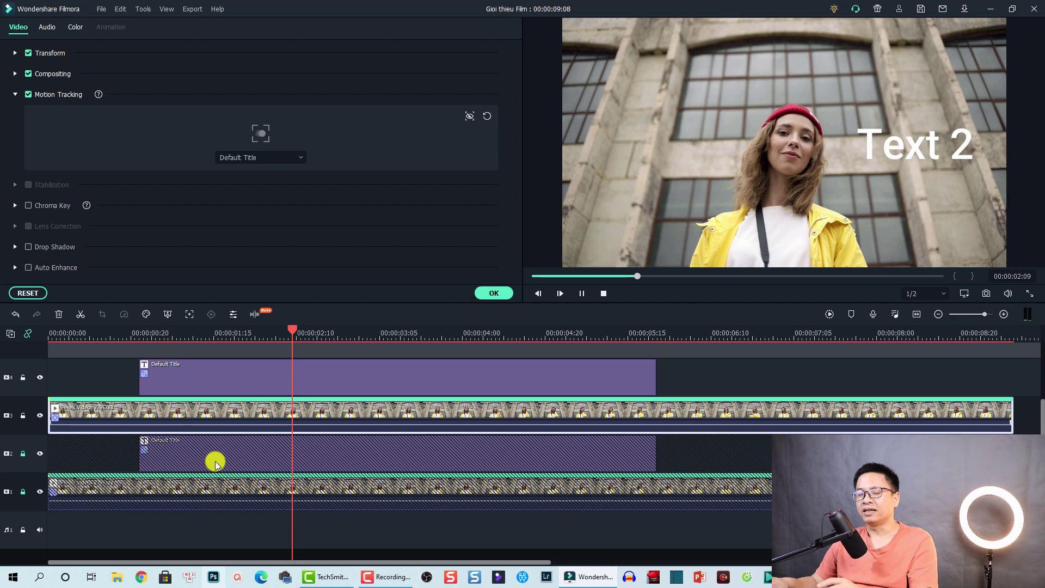
# Stop playback, lock tracks 3 and 4, and set the playhead to about 00:00:01:05.
pyautogui.click(136, 439)
pyautogui.scroll(2, 135, 439)
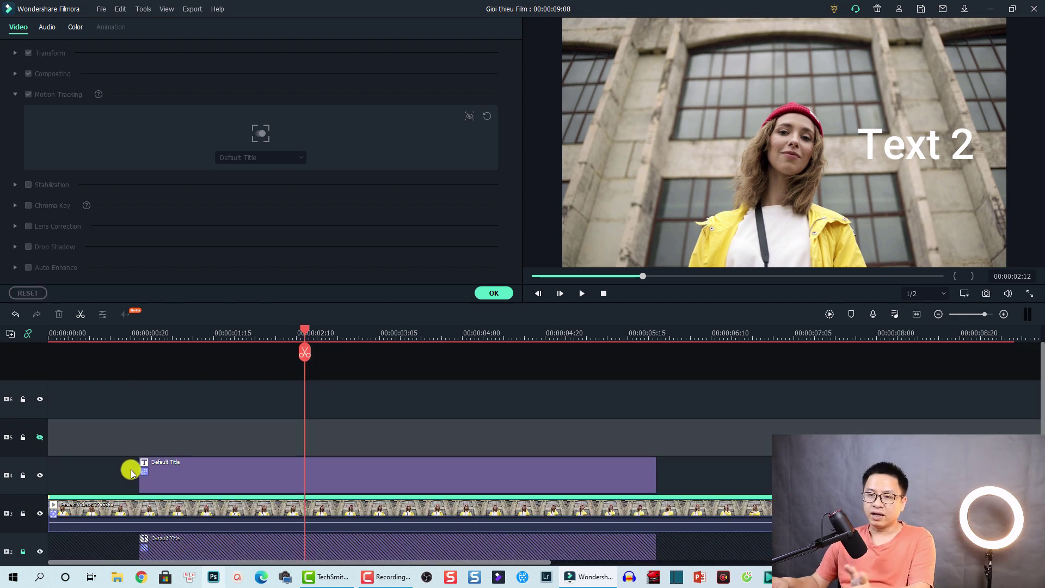
pyautogui.scroll(-1, 50, 522)
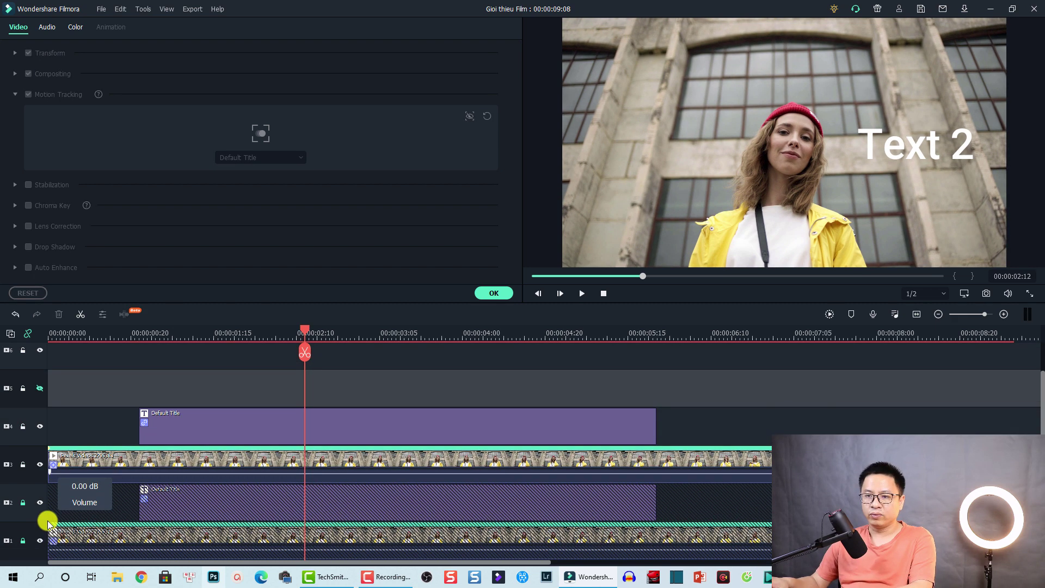
pyautogui.click(23, 466)
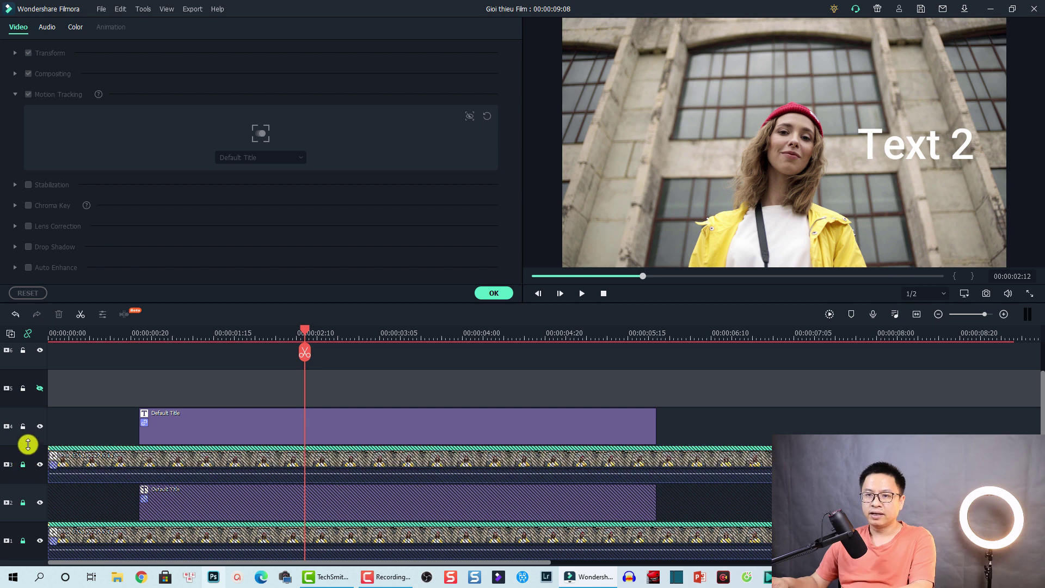
pyautogui.click(22, 426)
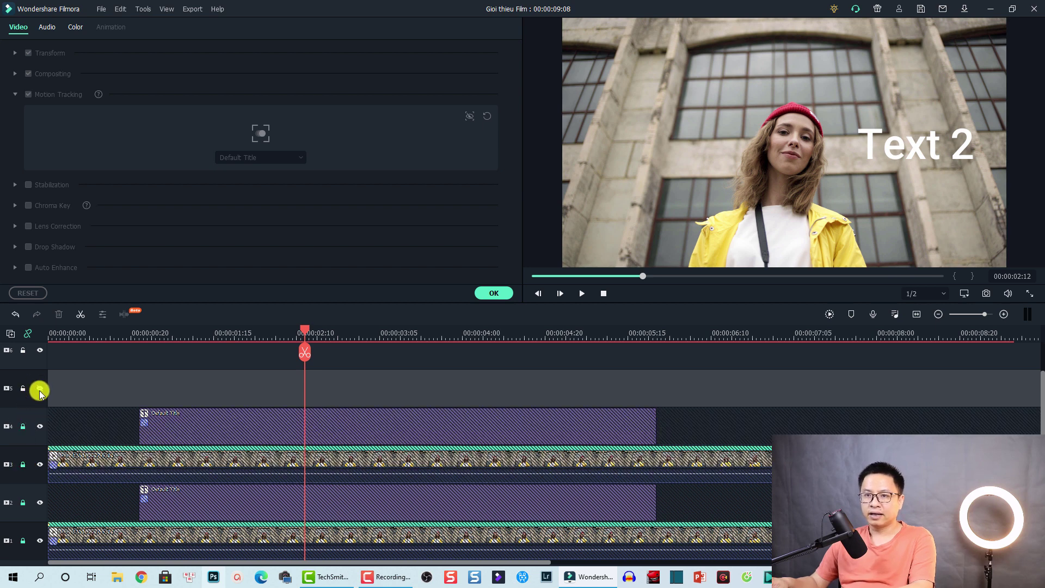
pyautogui.moveTo(303, 329); pyautogui.dragTo(67, 369)
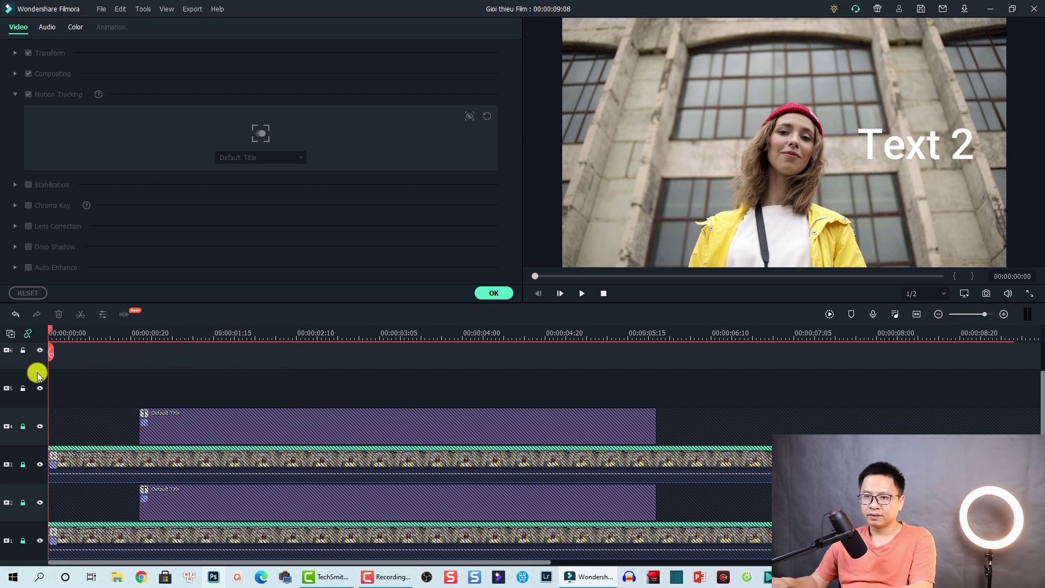
pyautogui.scroll(2, 109, 433)
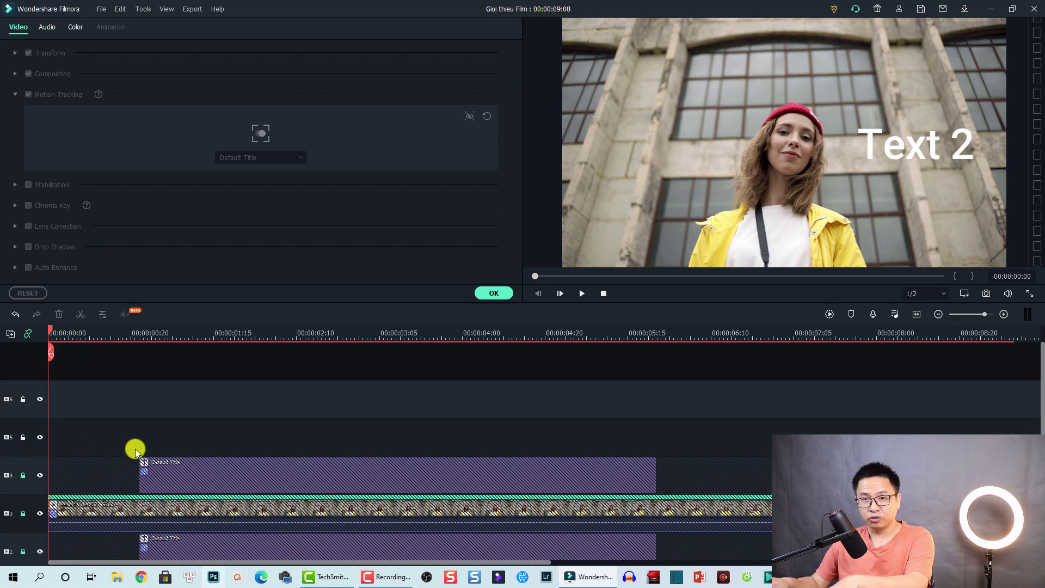
pyautogui.hotkey('ctrl', 'z')
pyautogui.hotkey('ctrl', 'z')
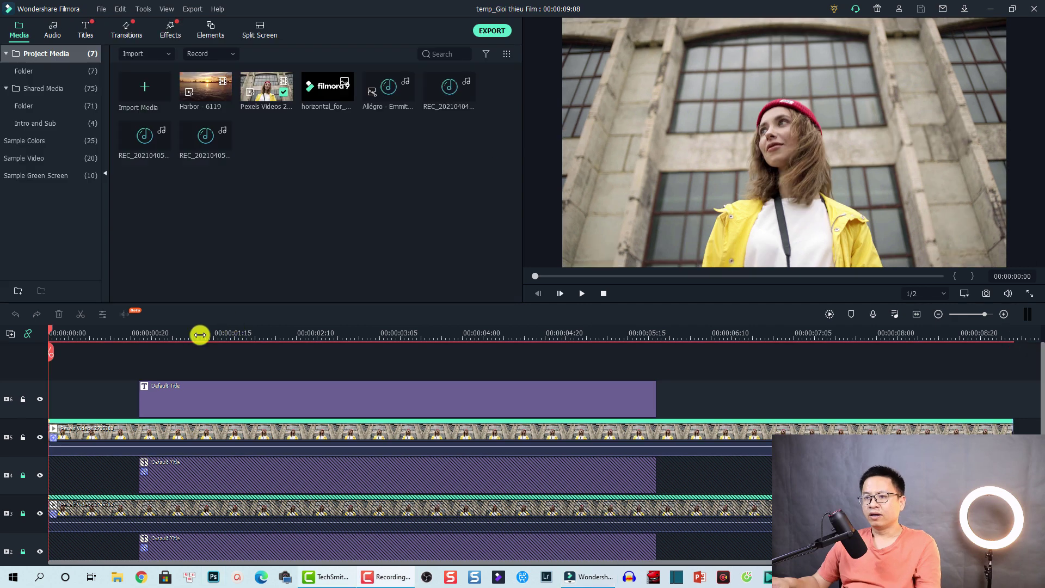
# At about 00:00:01:09, move the copied title lower, to the woman's left.
pyautogui.click(188, 334)
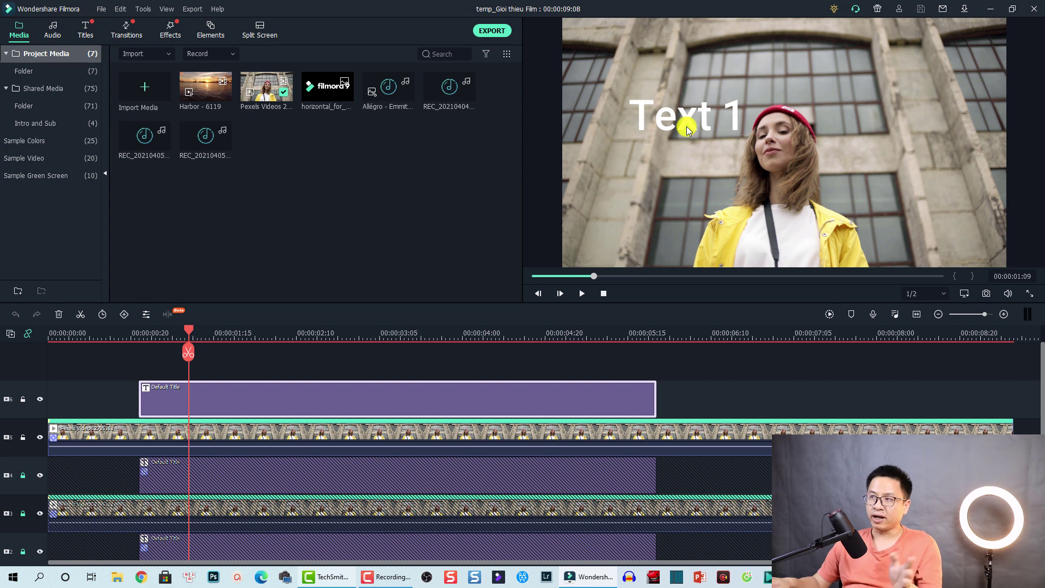
pyautogui.click(671, 116)
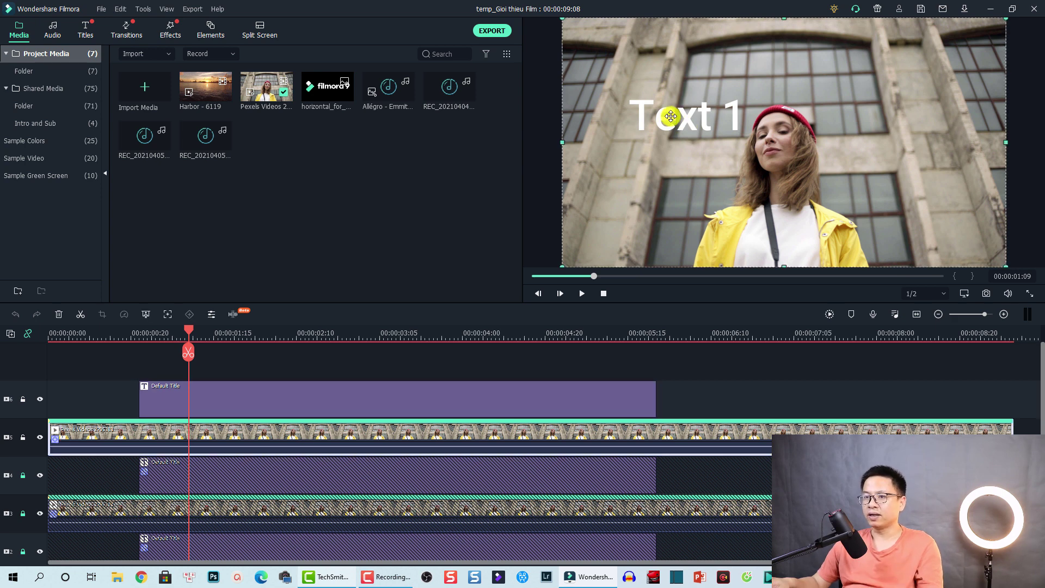
pyautogui.click(671, 116)
pyautogui.moveTo(639, 205); pyautogui.dragTo(638, 206)
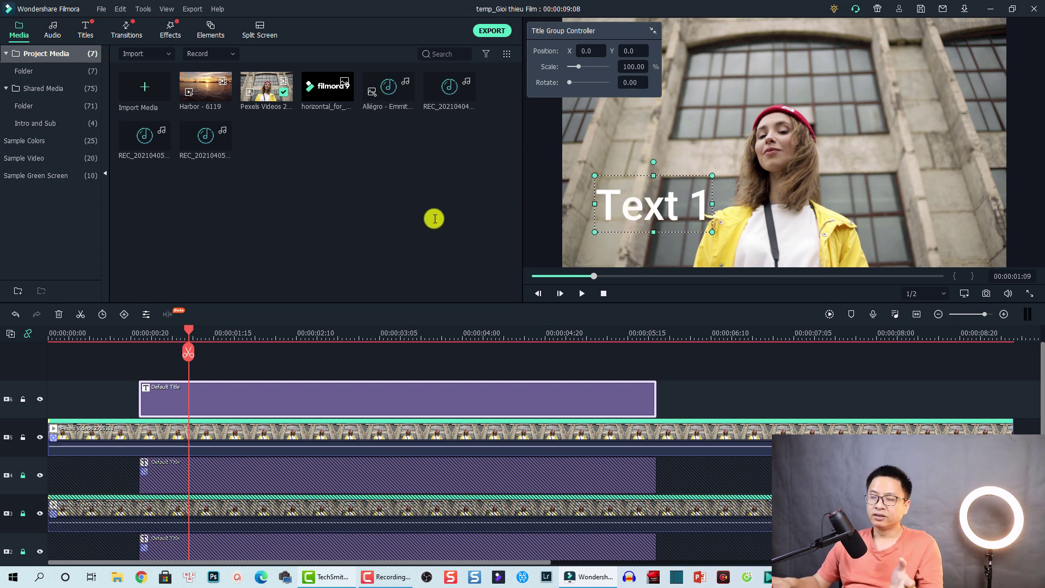
# Change the title's wording to 'Text 3' with a dark red text colour.
pyautogui.click(284, 109)
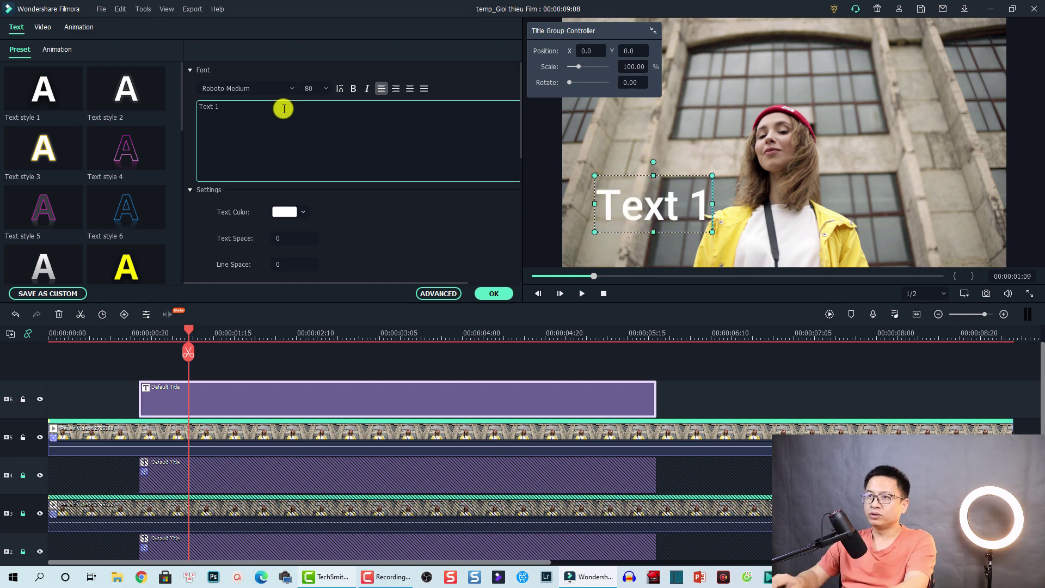
pyautogui.press('BackSpace')
pyautogui.write('3')
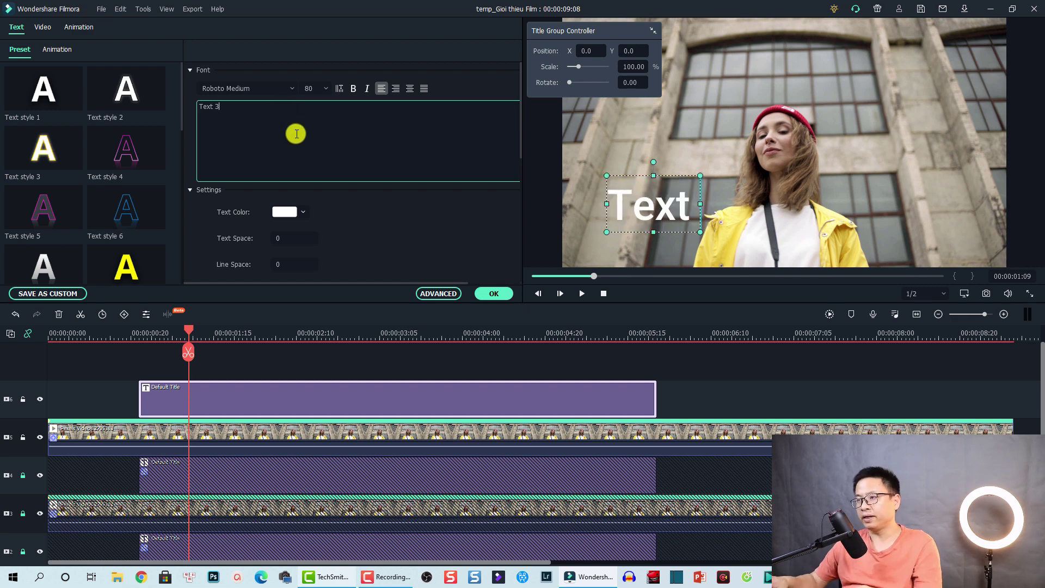
pyautogui.click(303, 212)
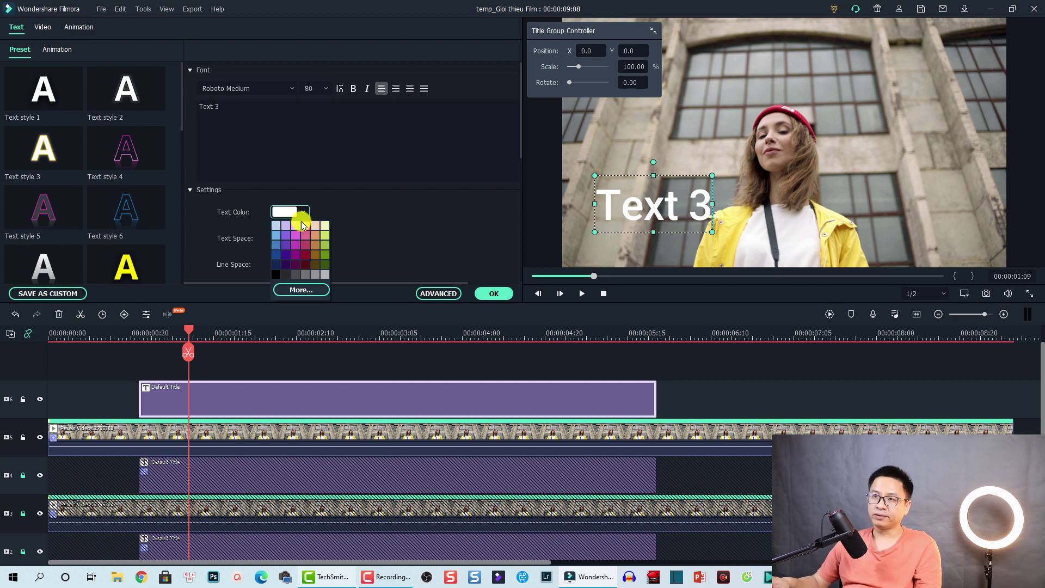
pyautogui.click(306, 255)
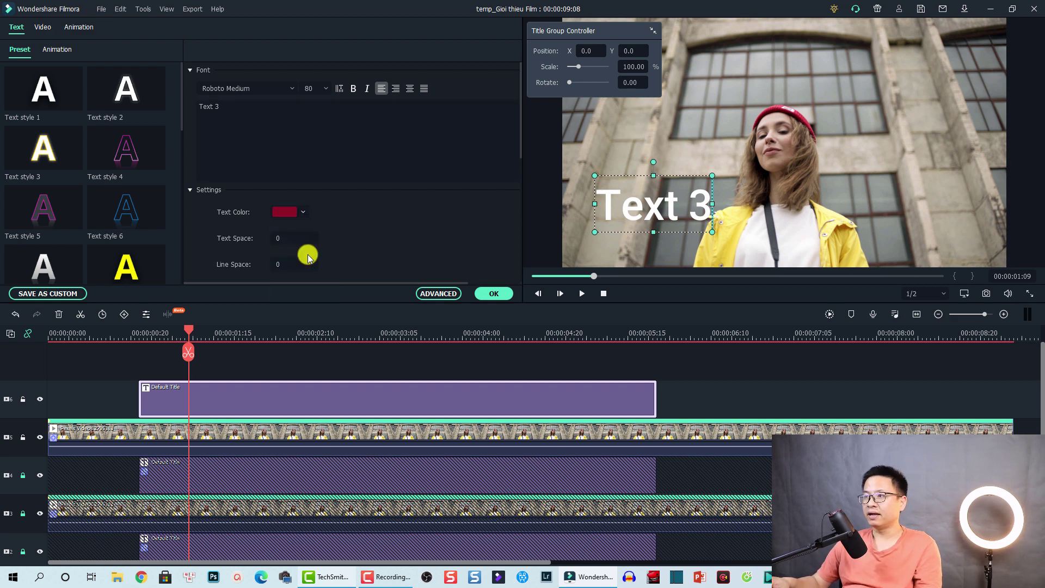
pyautogui.click(493, 294)
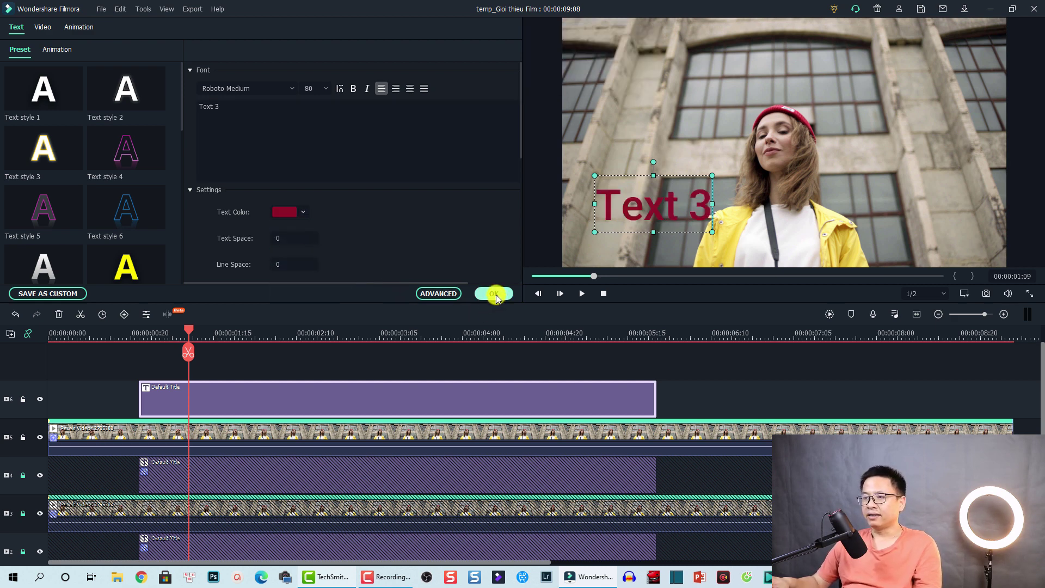
# Link the track 5 video clip's motion tracking to the Default Title.
pyautogui.click(199, 431)
pyautogui.click(185, 430)
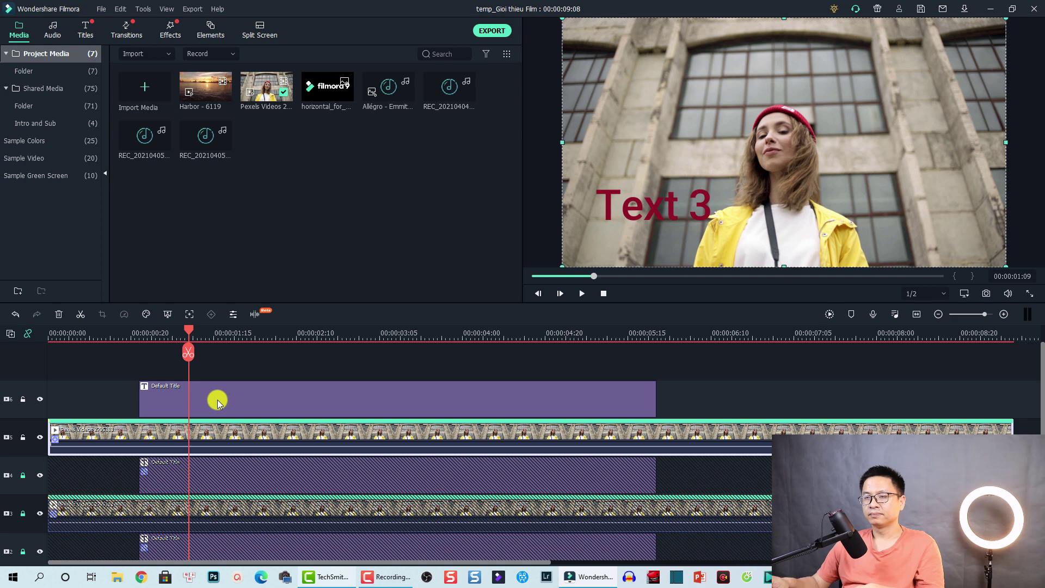
pyautogui.hotkey('alt', 'e')
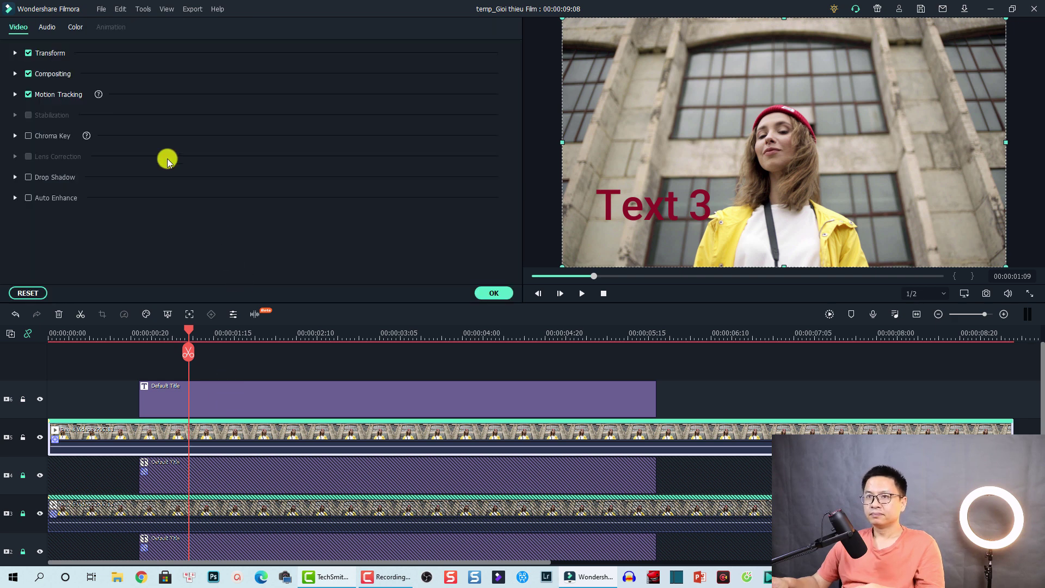
pyautogui.click(14, 94)
pyautogui.click(266, 161)
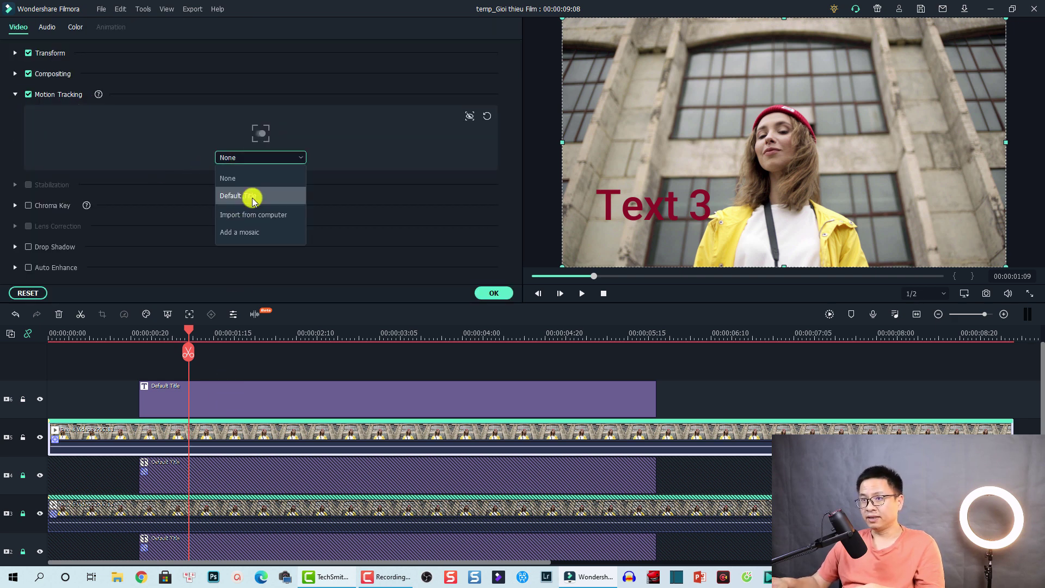
pyautogui.click(253, 200)
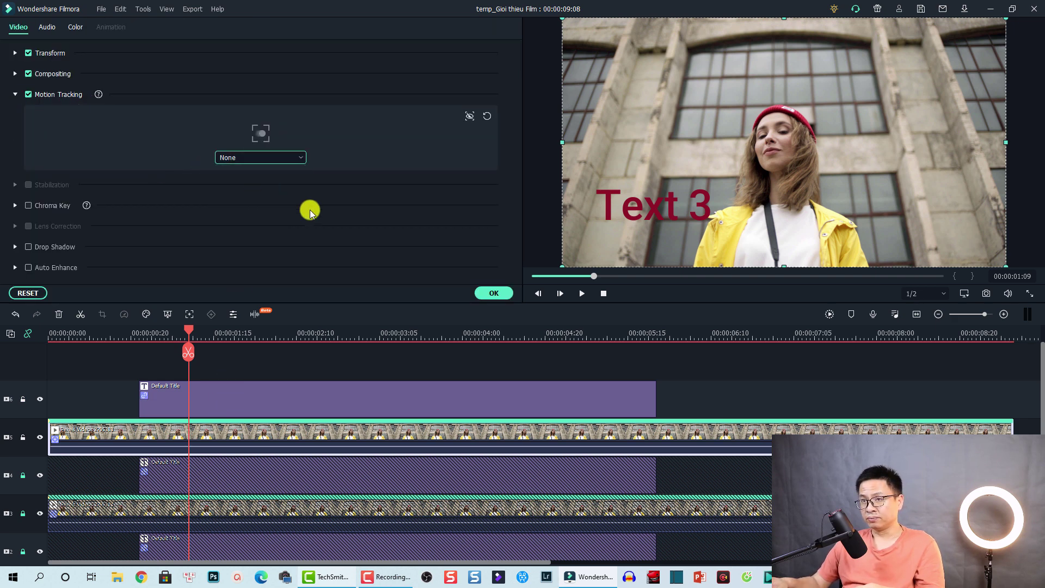
pyautogui.click(495, 294)
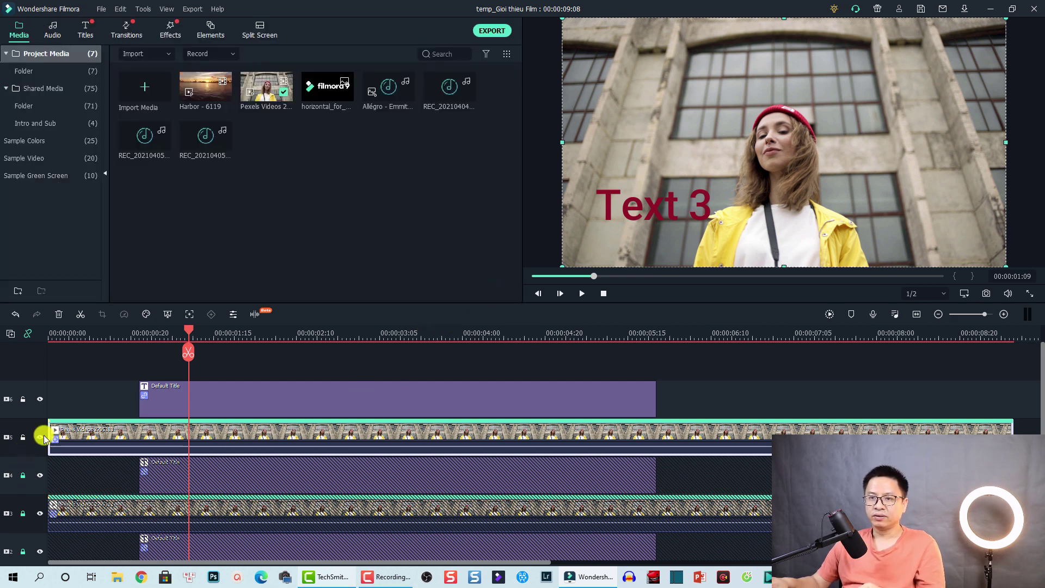
# Hide video tracks 5 and 3 so Text 1, Text 2 and red Text 3 show together.
pyautogui.click(40, 438)
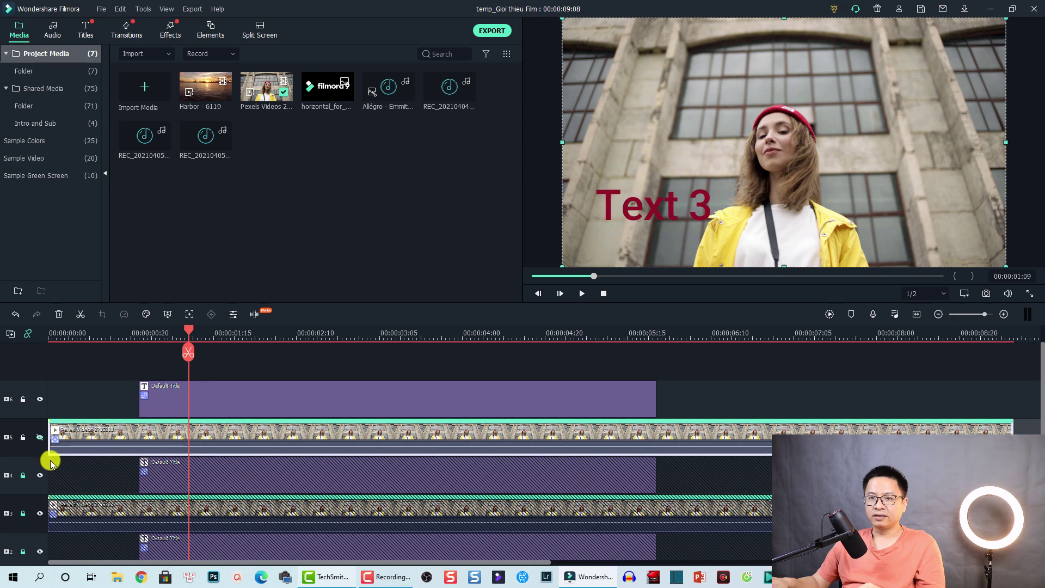
pyautogui.click(41, 513)
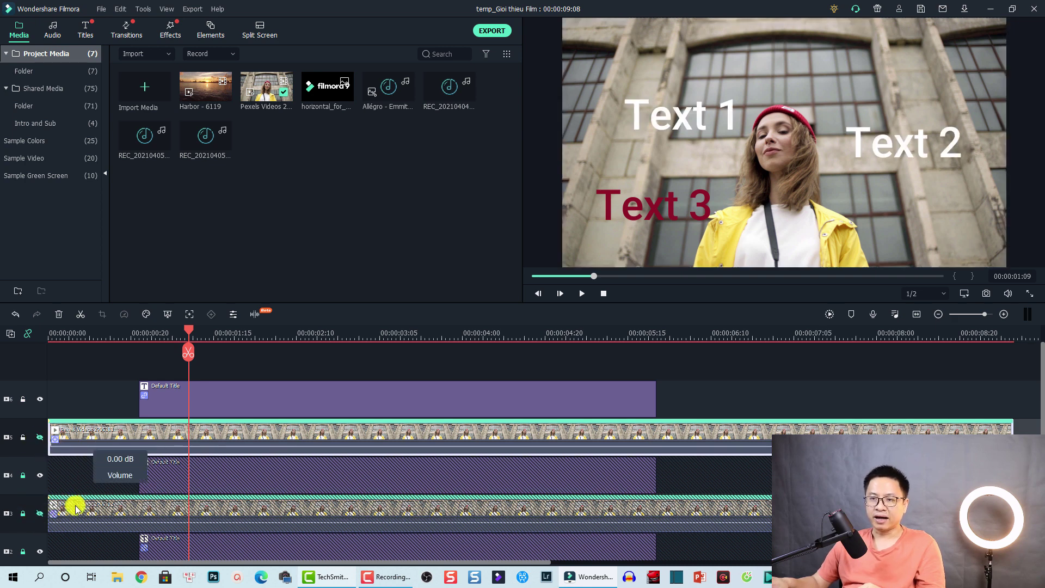
pyautogui.scroll(-1, 77, 508)
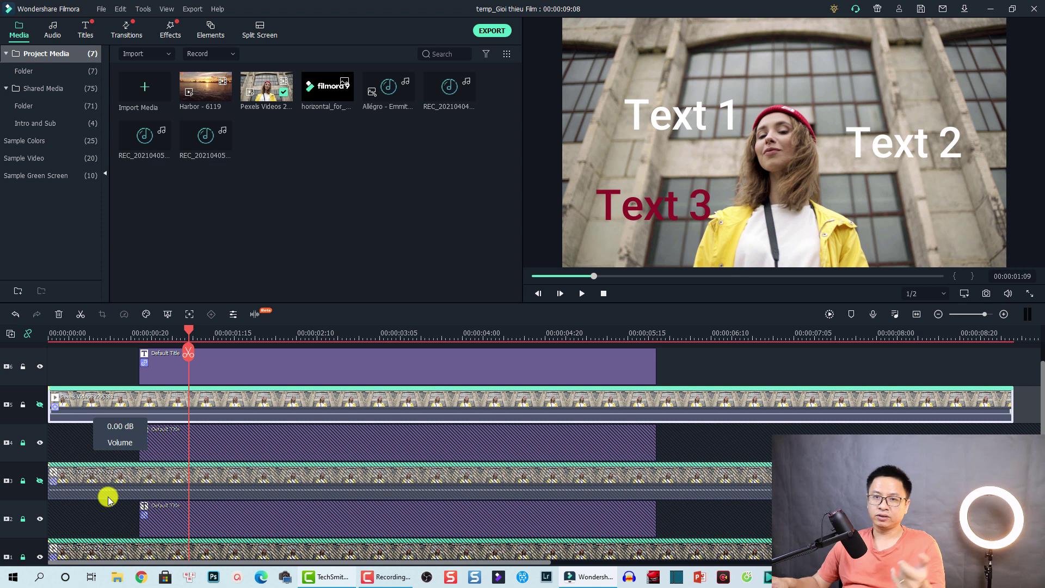